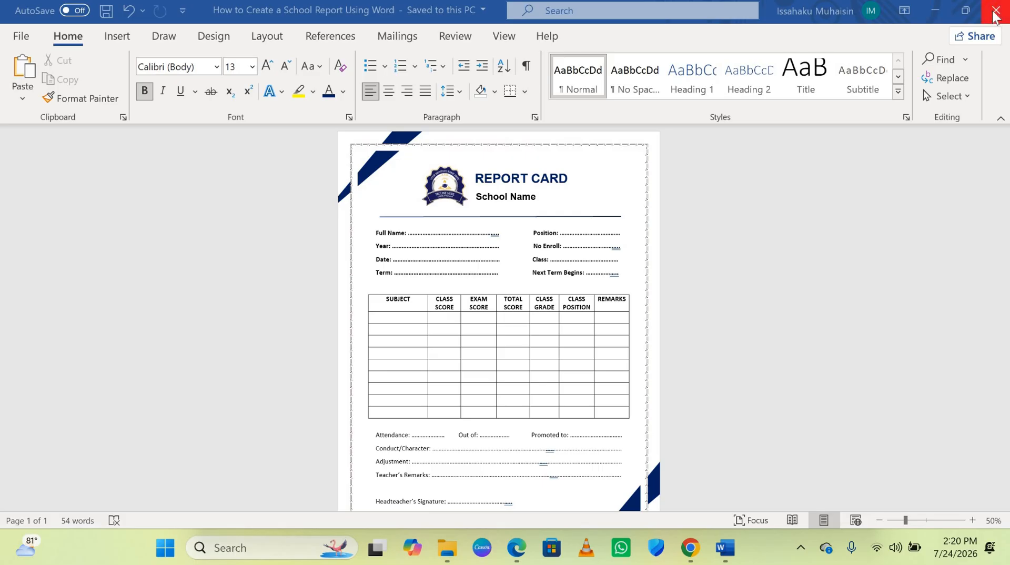
# Close the finished sample report card and apply a thin black patterned art page border to the whole blank document
pyautogui.click(996, 10)
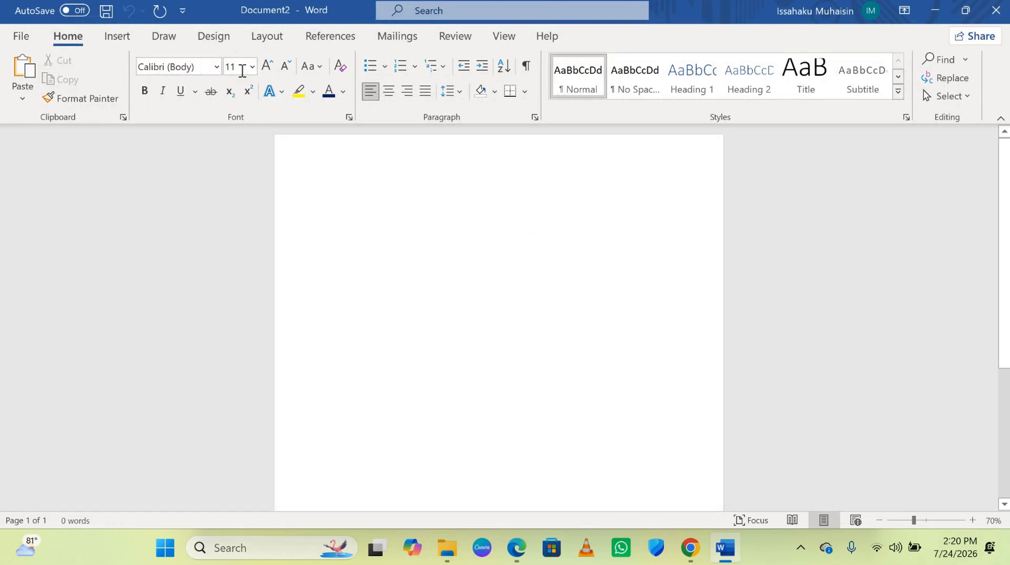
pyautogui.click(216, 38)
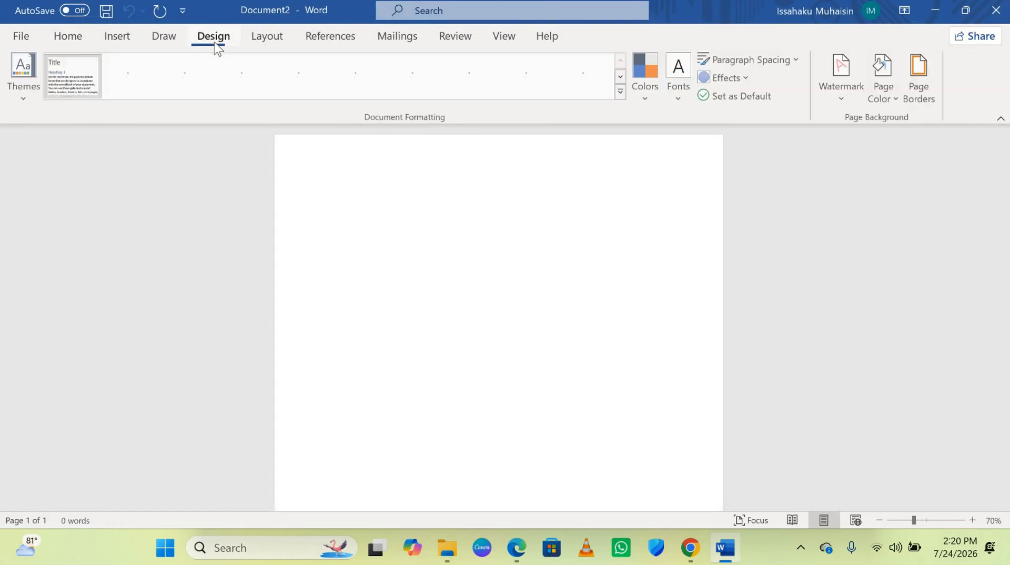
pyautogui.click(927, 99)
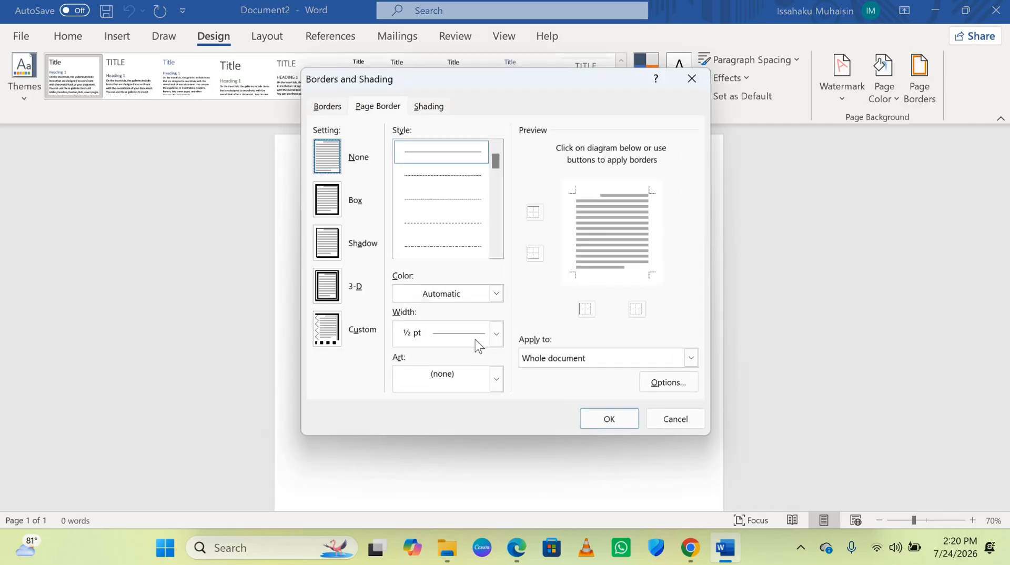
pyautogui.click(495, 378)
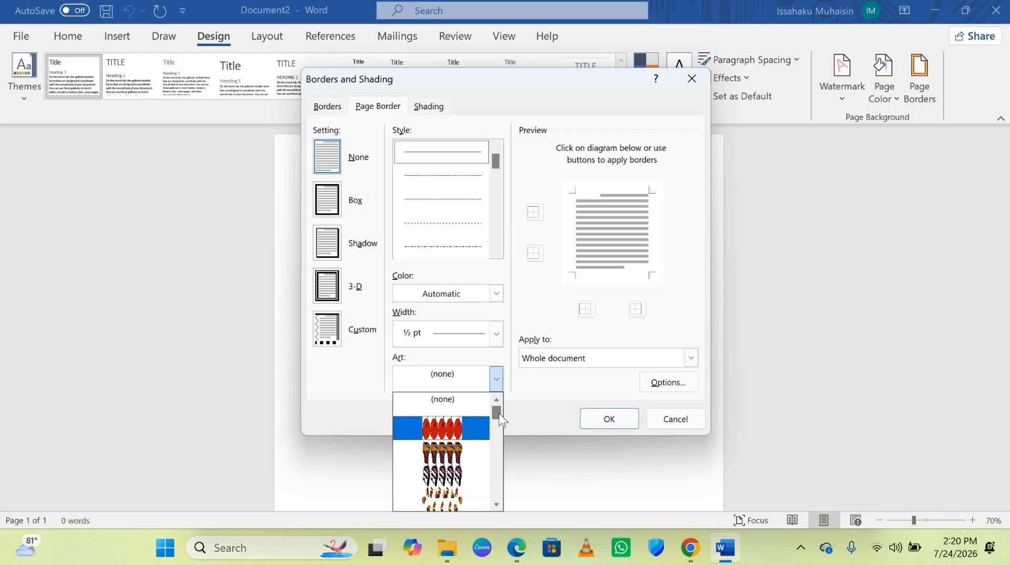
pyautogui.moveTo(499, 413); pyautogui.dragTo(498, 432)
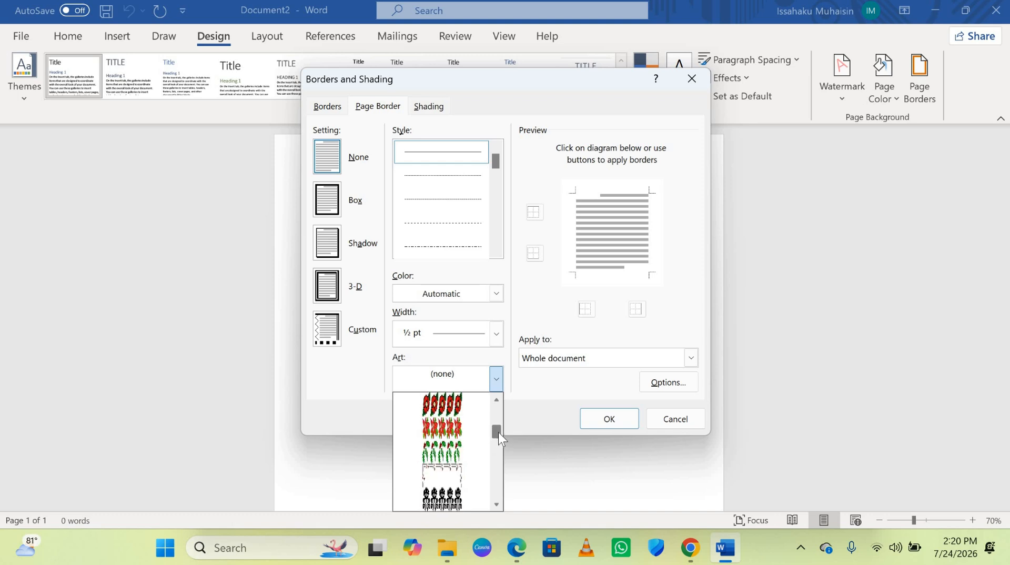
pyautogui.click(455, 472)
pyautogui.click(608, 419)
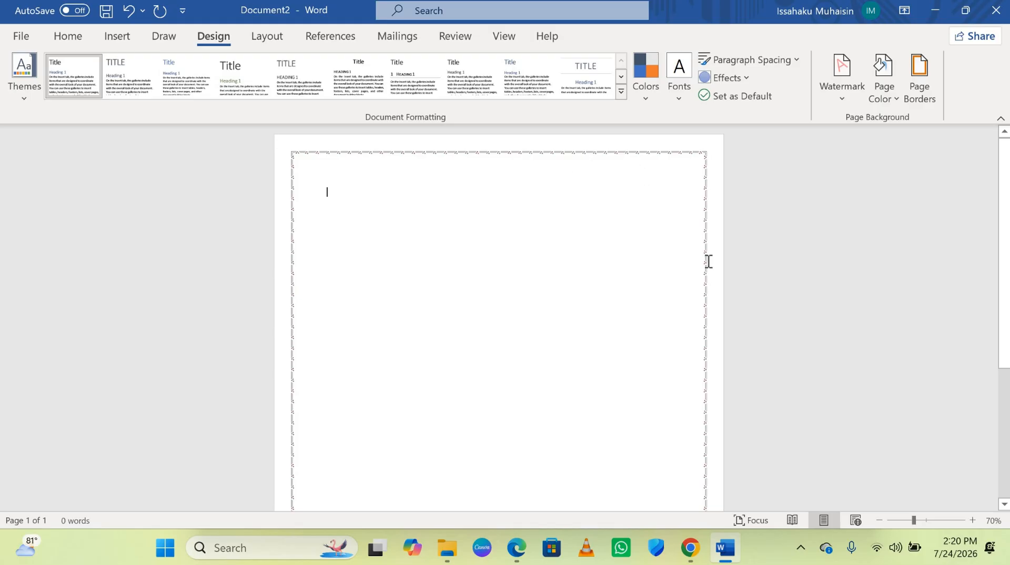
# Draw a text box about 1" high and 2.33" wide near the upper middle of the page
pyautogui.click(973, 520)
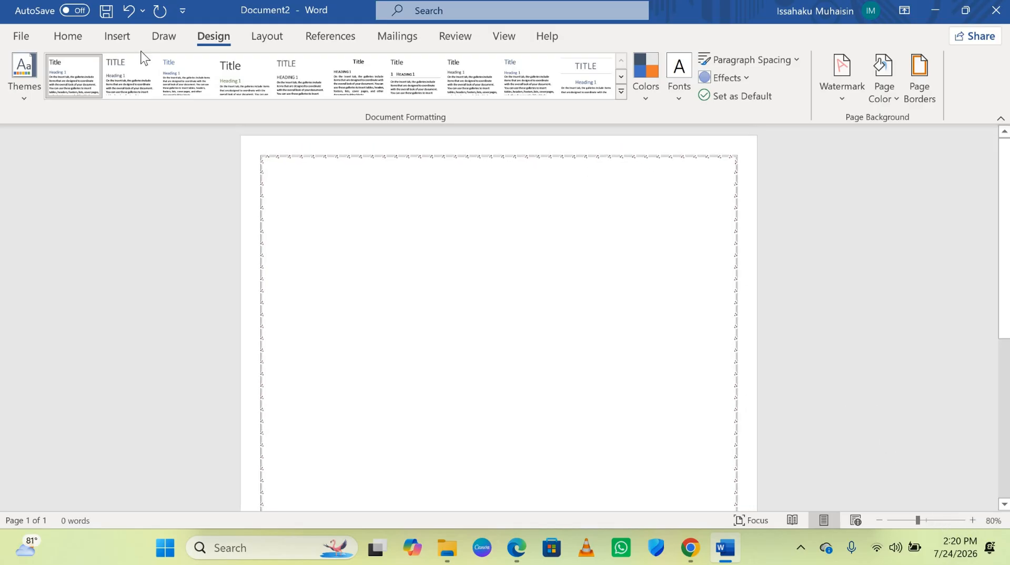
pyautogui.click(126, 37)
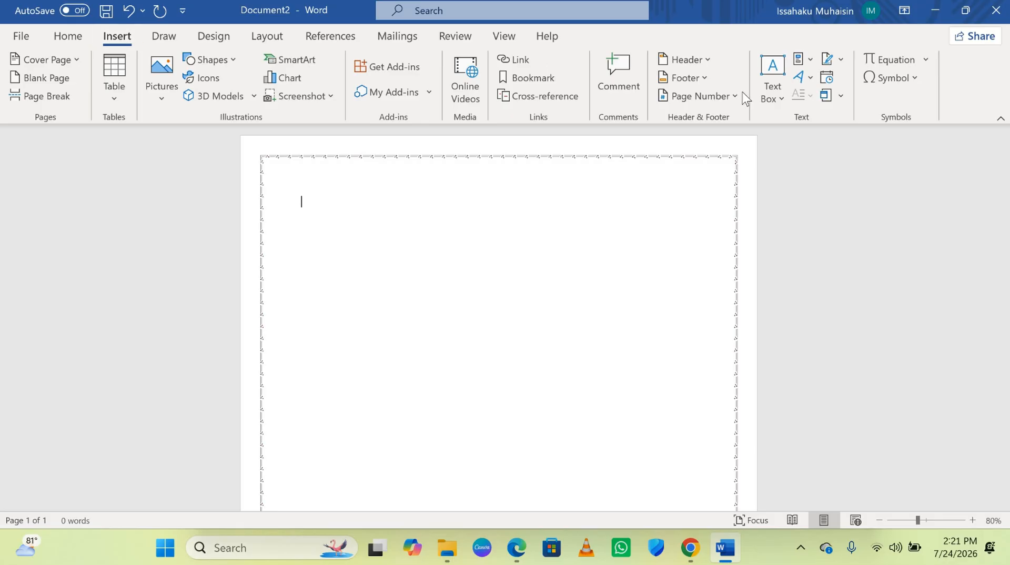
pyautogui.click(785, 102)
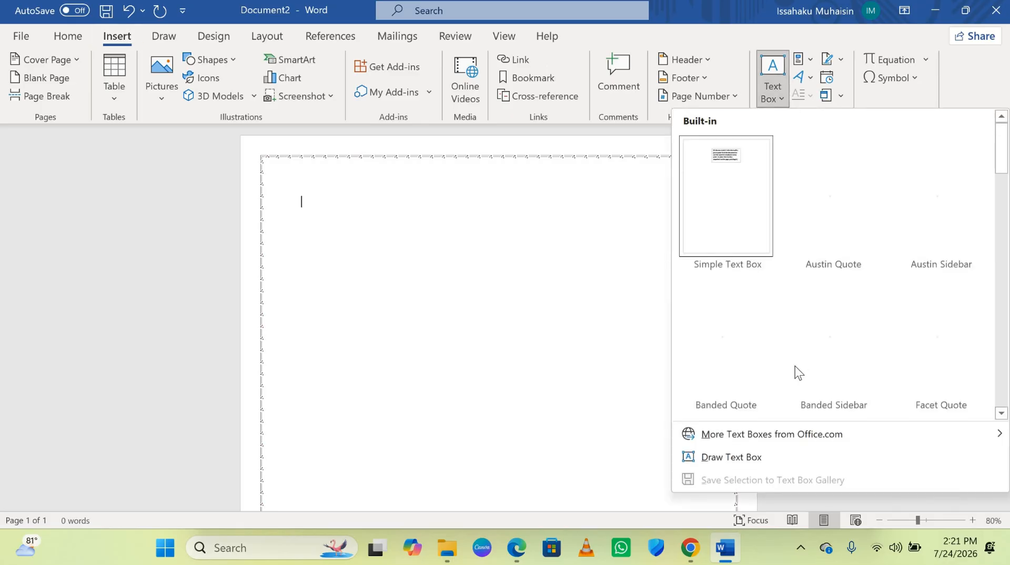
pyautogui.click(708, 457)
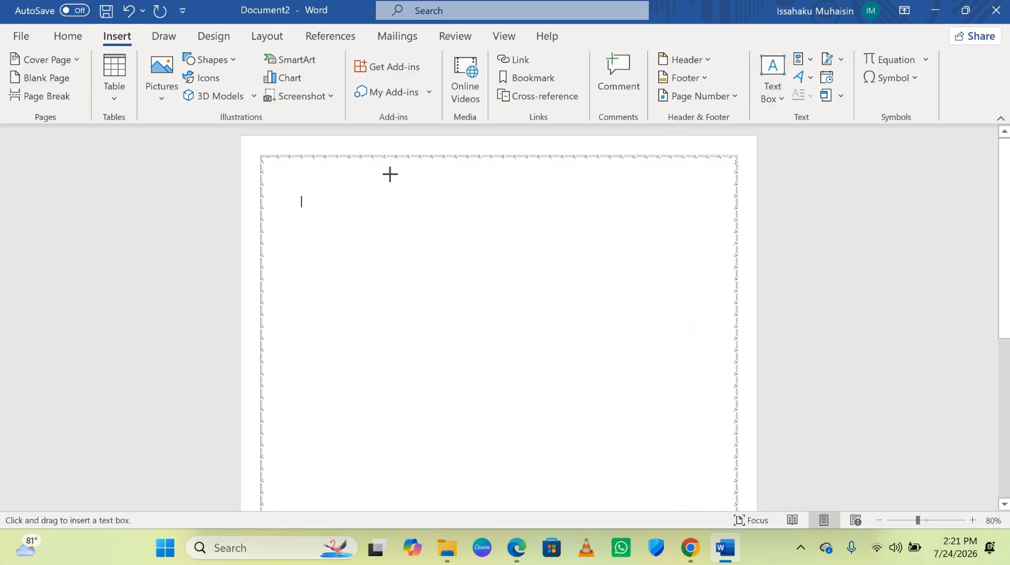
pyautogui.moveTo(419, 208)
pyautogui.mouseDown()
pyautogui.moveTo(437, 270)
pyautogui.moveTo(561, 240)
pyautogui.mouseUp()
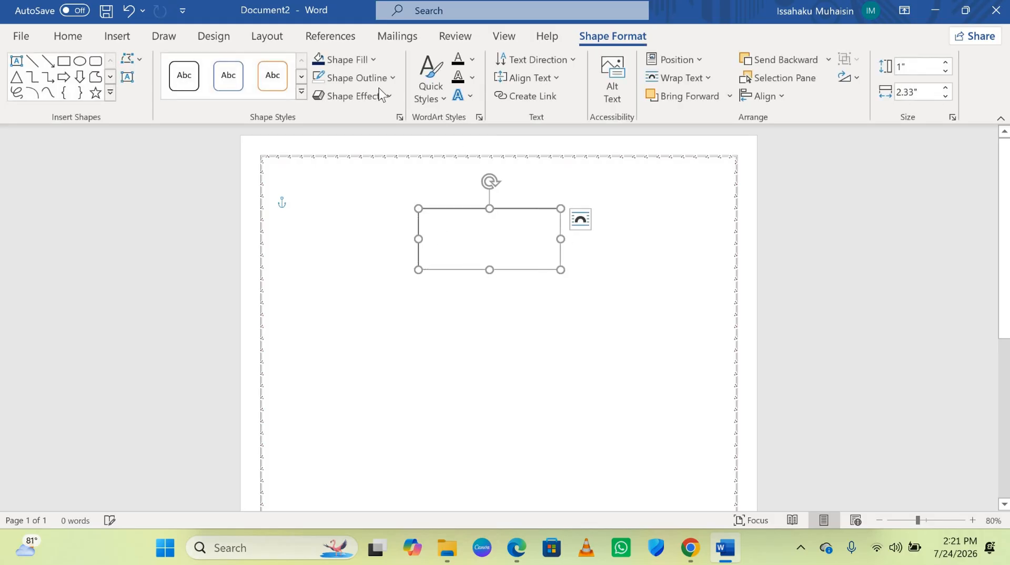
# Remove the text box's outline and fill, and enter the title REPORT CARD in it
pyautogui.click(378, 80)
pyautogui.click(346, 259)
pyautogui.click(373, 62)
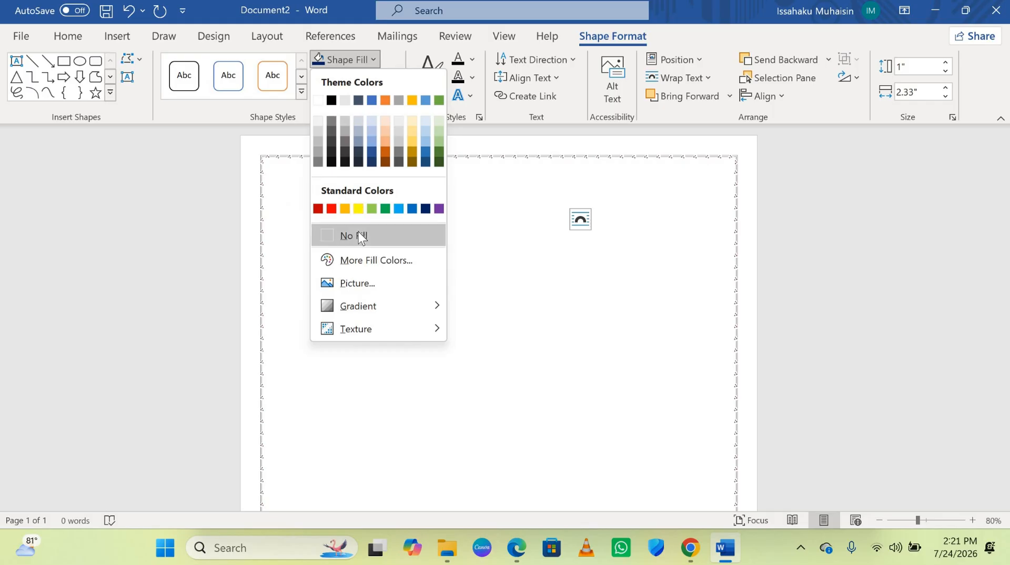
pyautogui.click(359, 231)
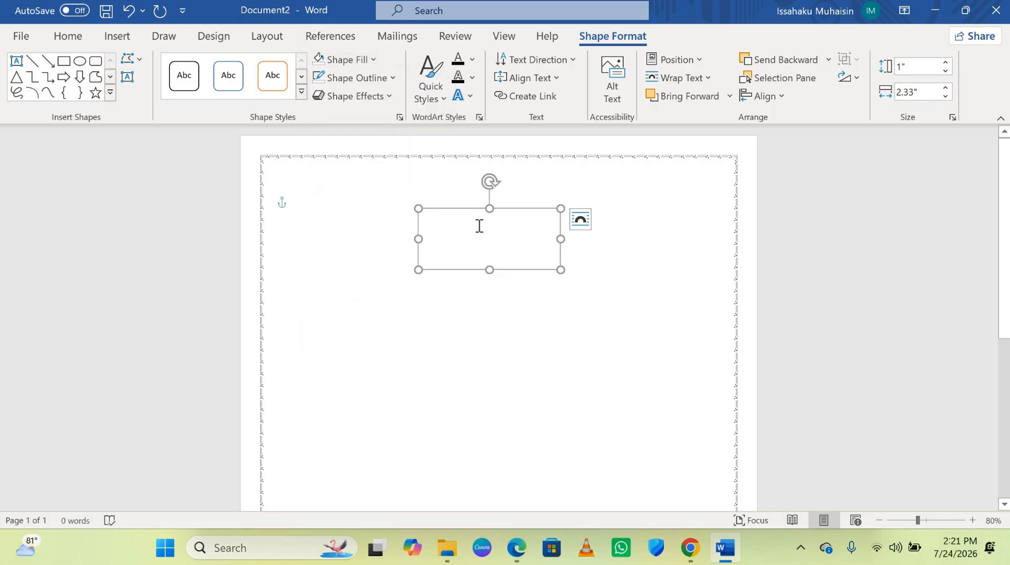
pyautogui.write('EPORT')
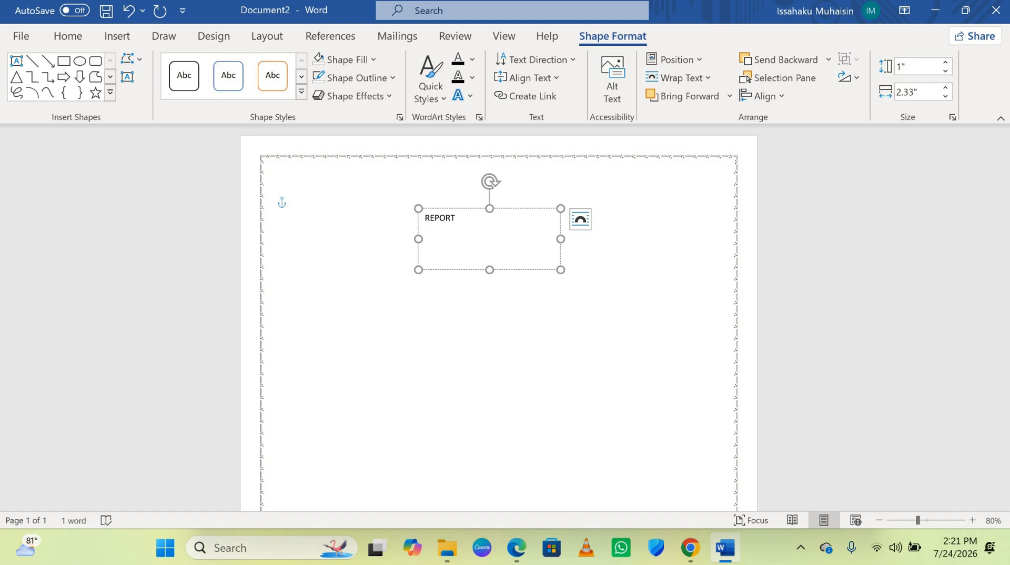
pyautogui.write(' CARD')
# Format the REPORT CARD title as bold Arial, size 24, in the standard dark blue
pyautogui.hotkey('ctrl', 'a')
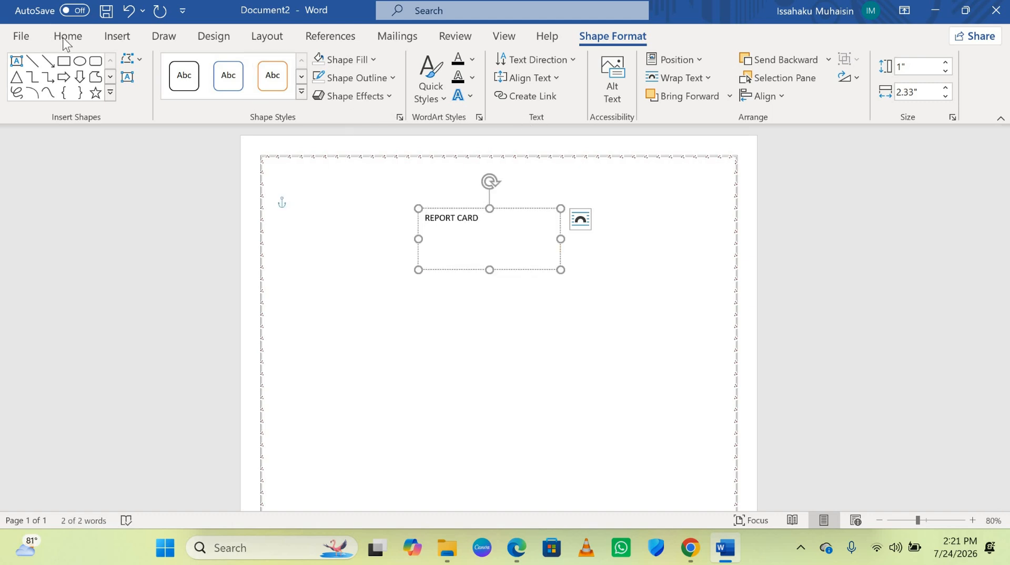
pyautogui.click(67, 36)
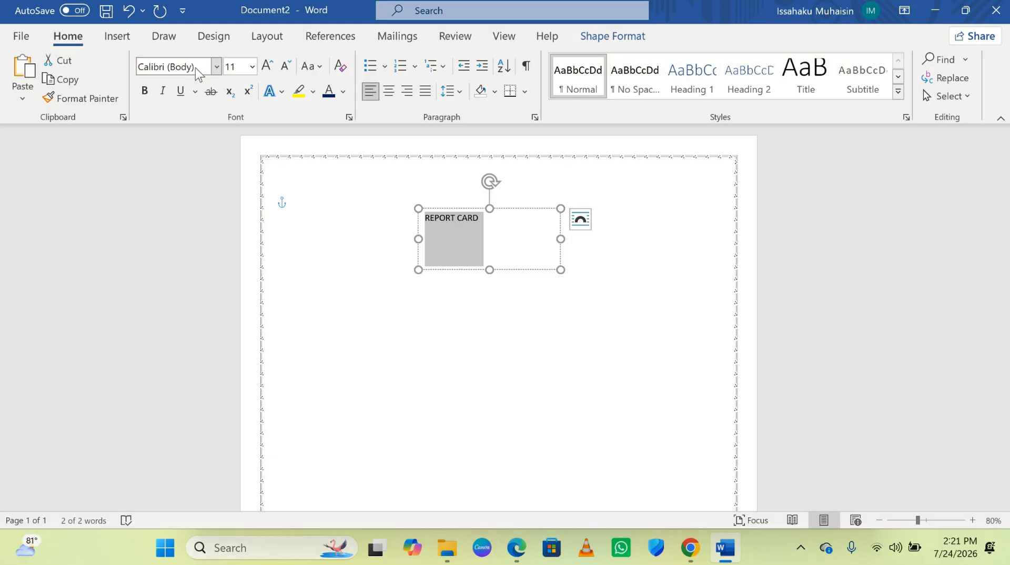
pyautogui.click(198, 72)
pyautogui.write('Arial')
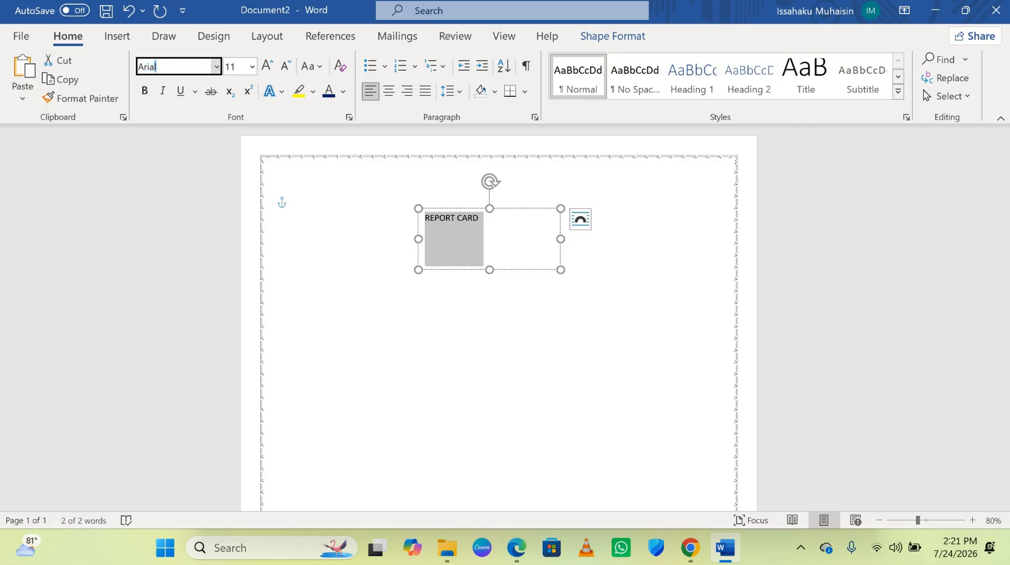
pyautogui.press('Return')
pyautogui.click(252, 66)
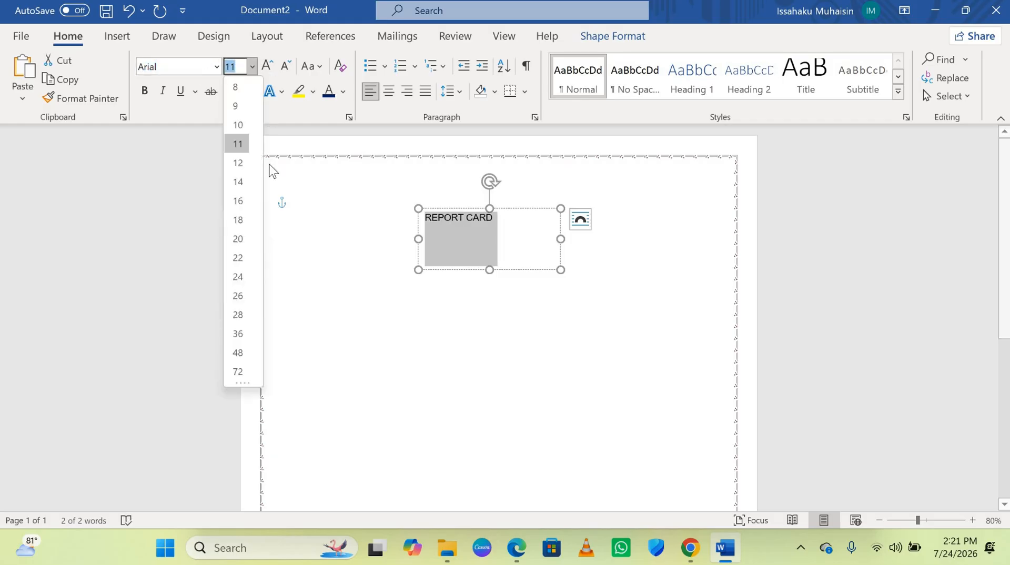
pyautogui.click(237, 277)
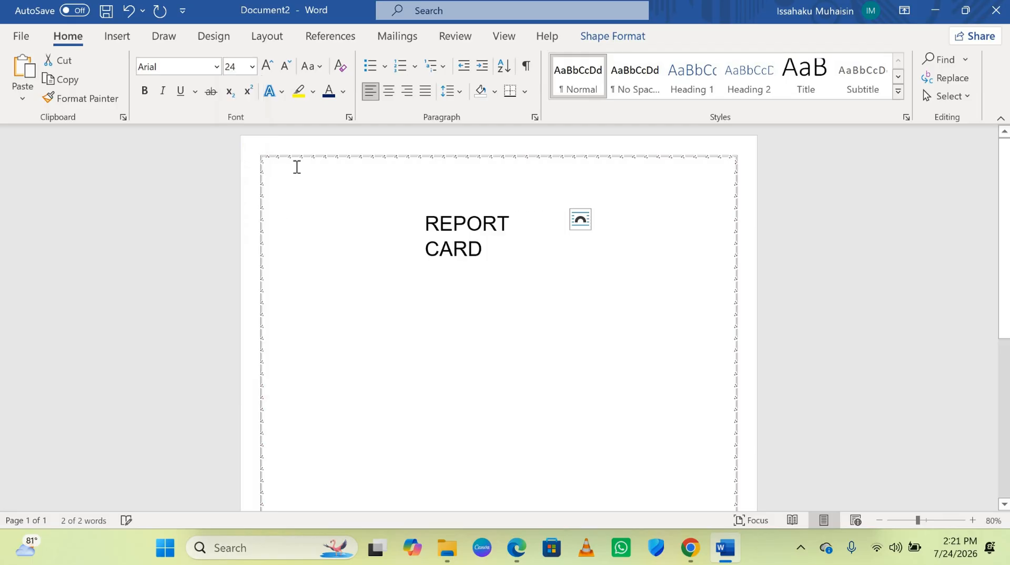
pyautogui.click(143, 94)
pyautogui.click(344, 92)
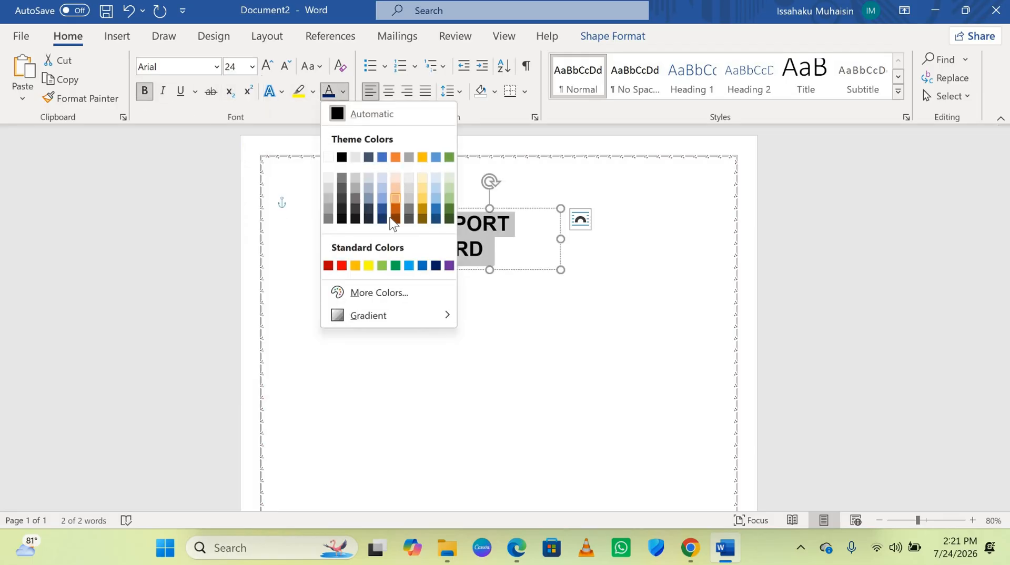
pyautogui.click(436, 266)
# Resize the title's text box so REPORT CARD fits on one line, and shift it toward the page's right side
pyautogui.moveTo(563, 236); pyautogui.dragTo(584, 237)
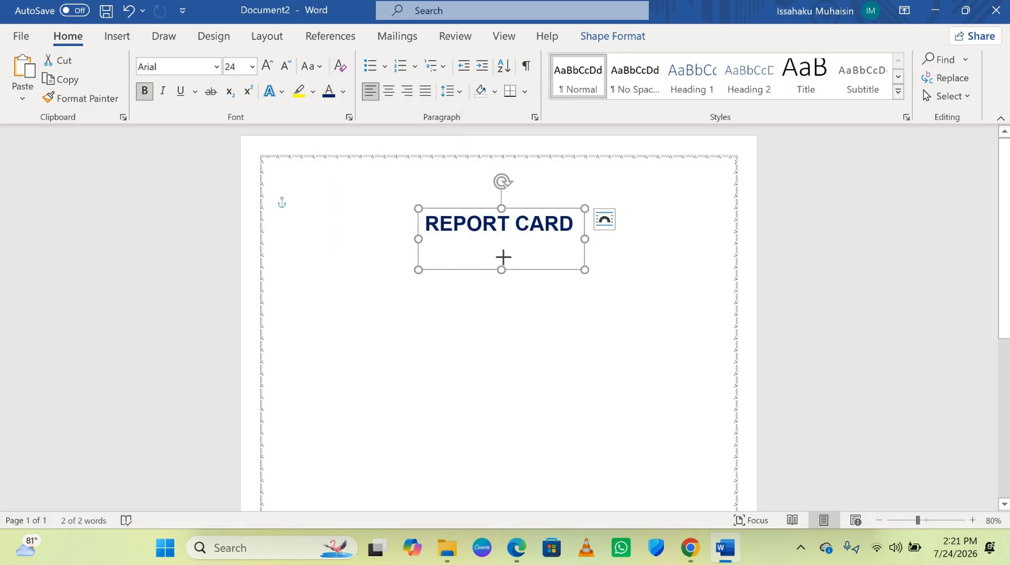
pyautogui.moveTo(503, 257); pyautogui.dragTo(569, 238)
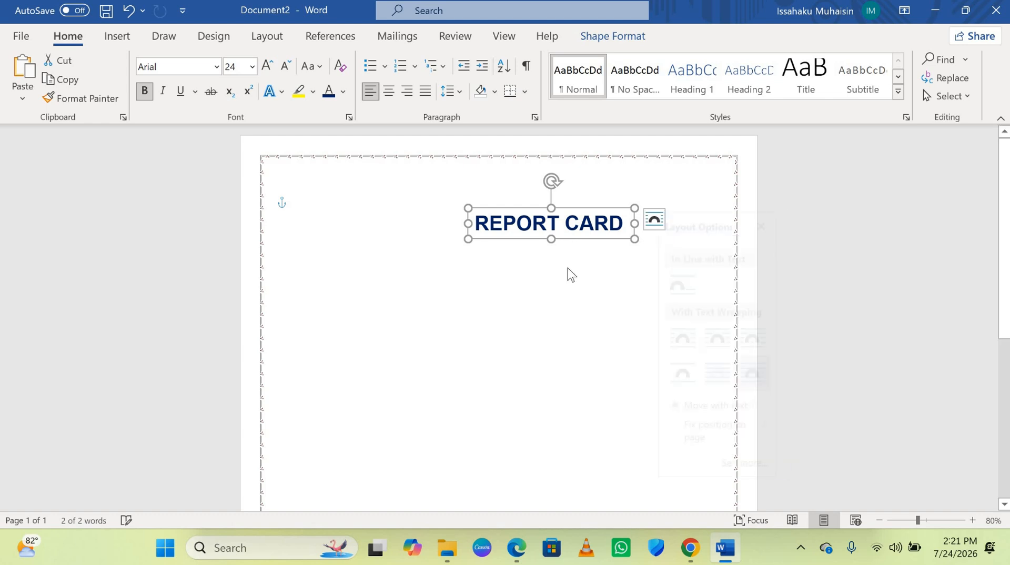
# Duplicate the title text box below the original and replace the copy's text with School Name
pyautogui.hotkey('ctrl', 'v')
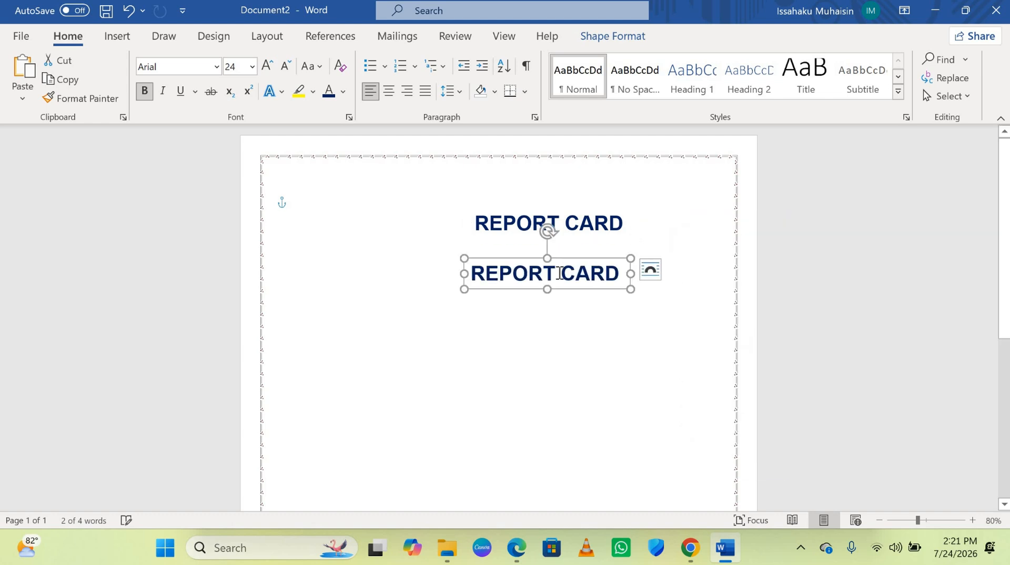
pyautogui.tripleClick(560, 273)
pyautogui.write('Sc')
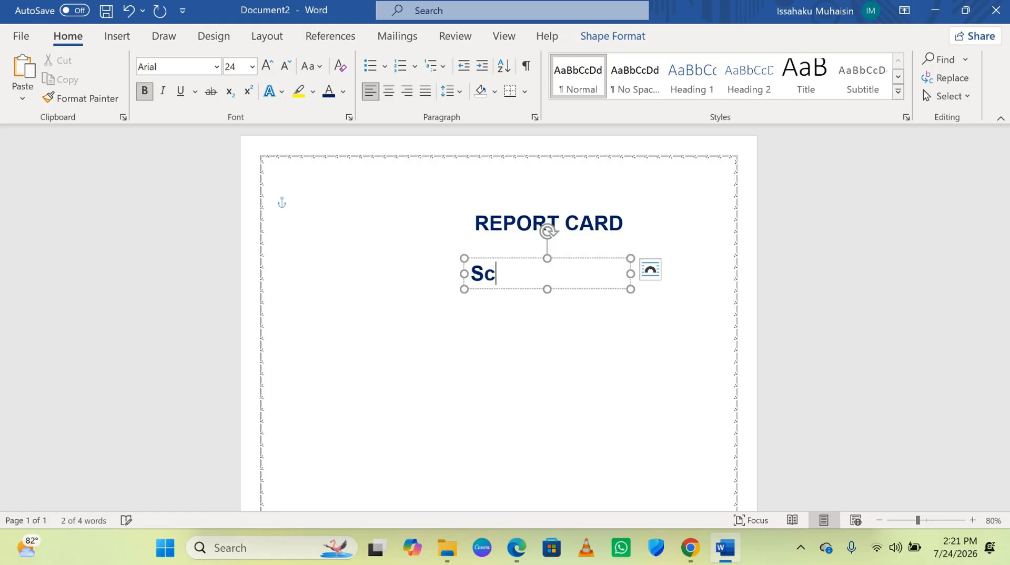
pyautogui.write('hool')
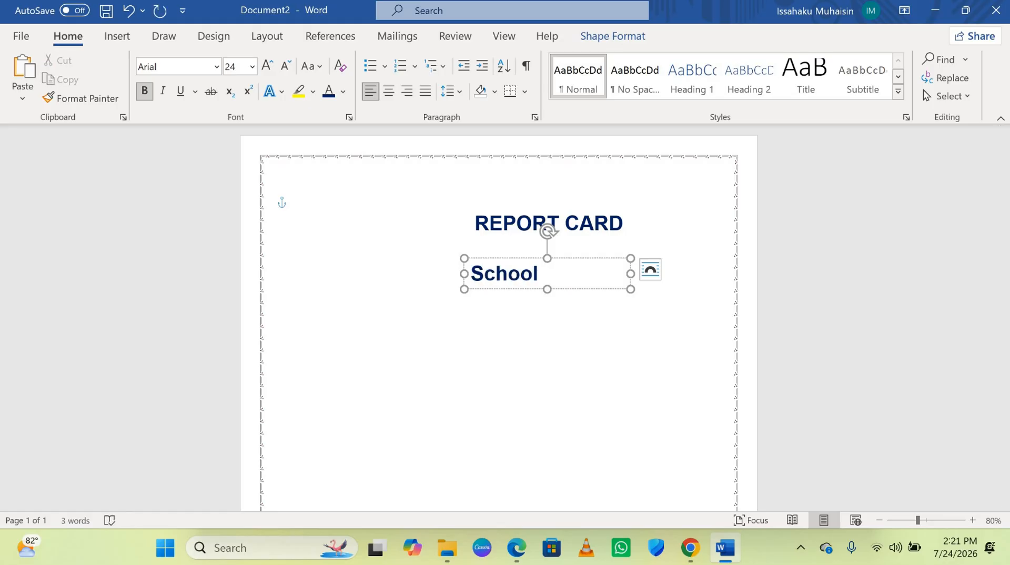
pyautogui.write(' Name')
# Reduce the School Name text to size 18 and color it black
pyautogui.hotkey('ctrl', 'a')
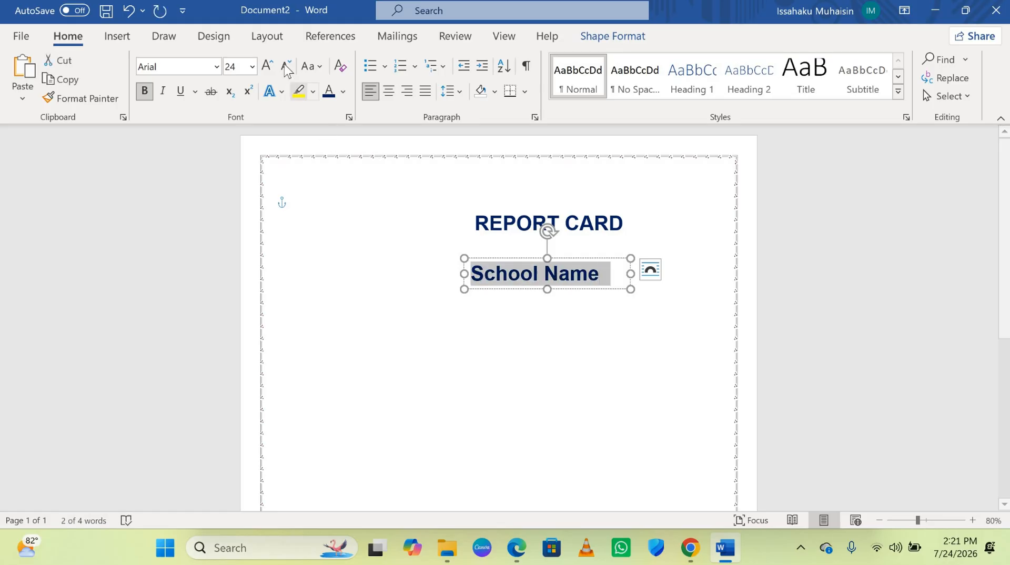
pyautogui.click(286, 66)
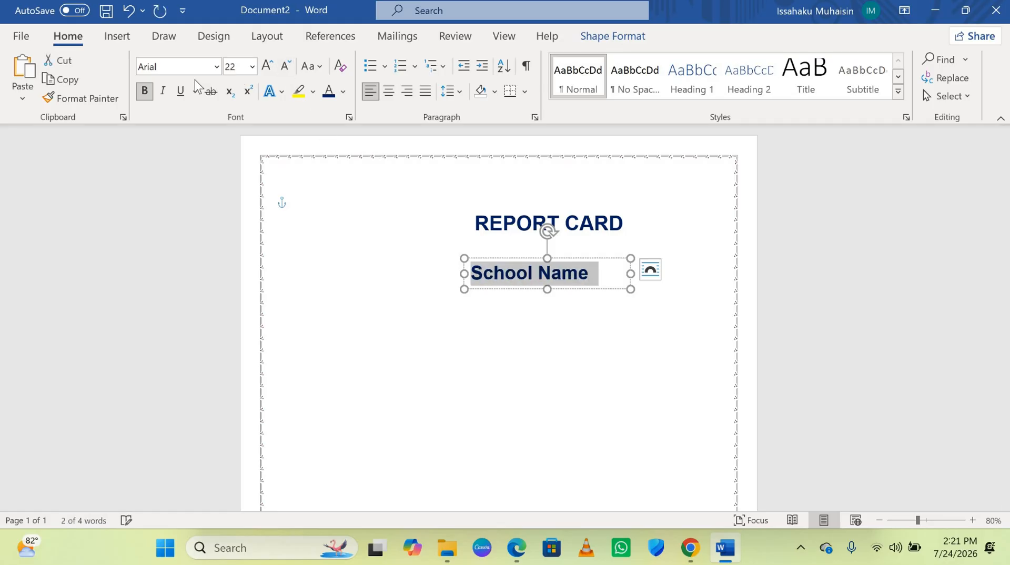
pyautogui.click(287, 67)
pyautogui.click(287, 67)
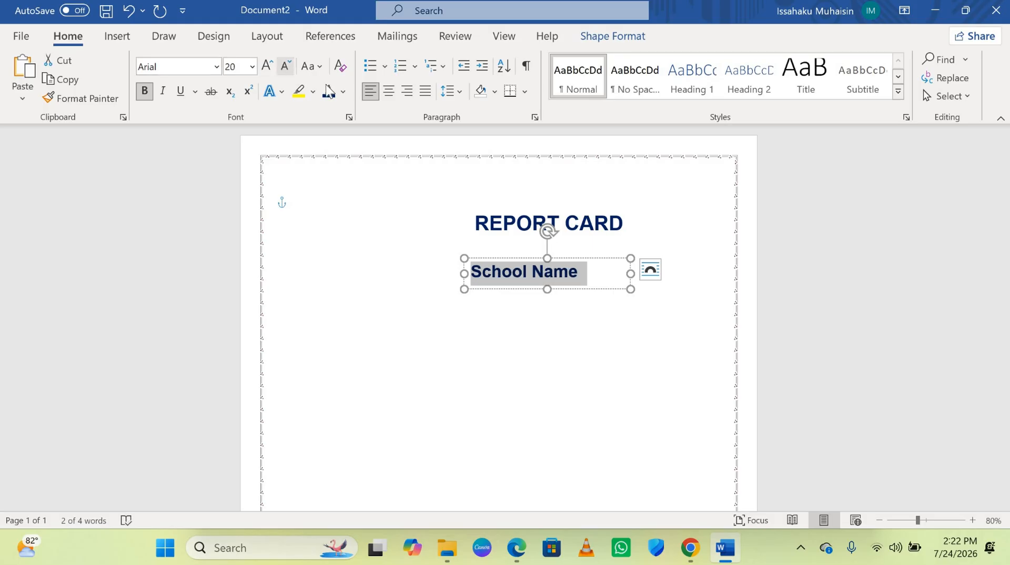
pyautogui.click(343, 91)
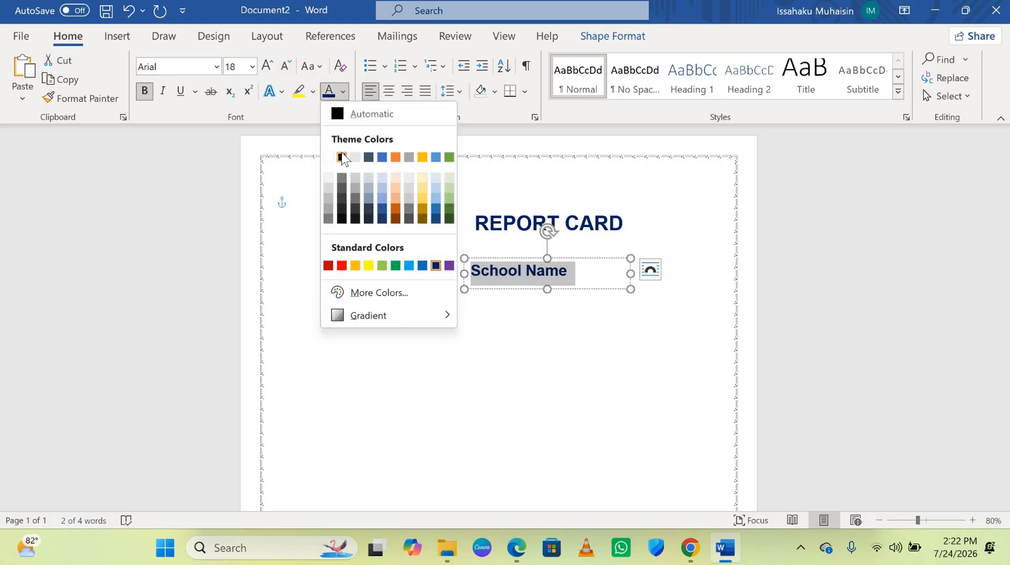
pyautogui.click(341, 157)
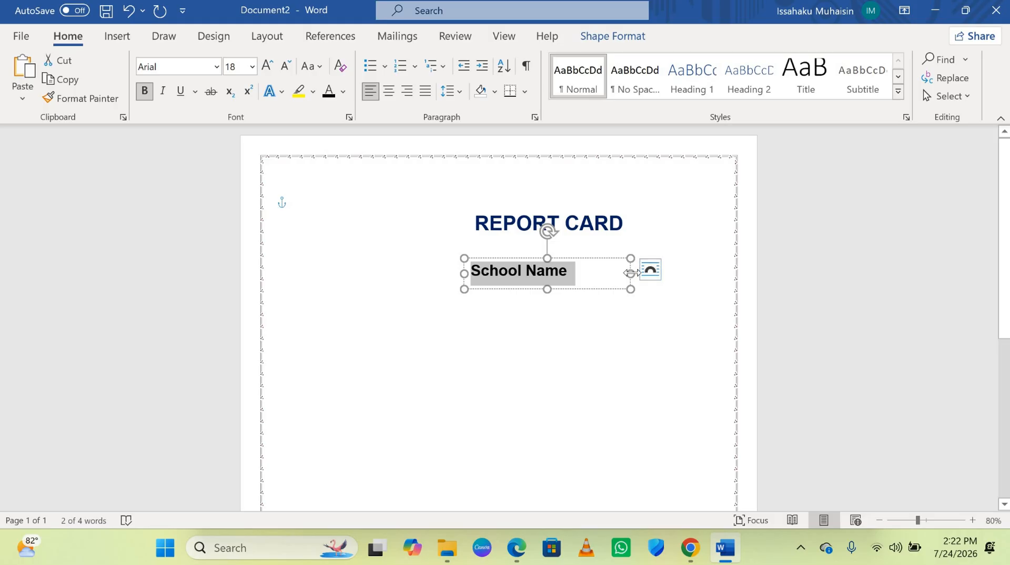
# Narrow the School Name text box around its text and place it directly beneath the REPORT CARD title
pyautogui.moveTo(631, 273); pyautogui.dragTo(557, 271)
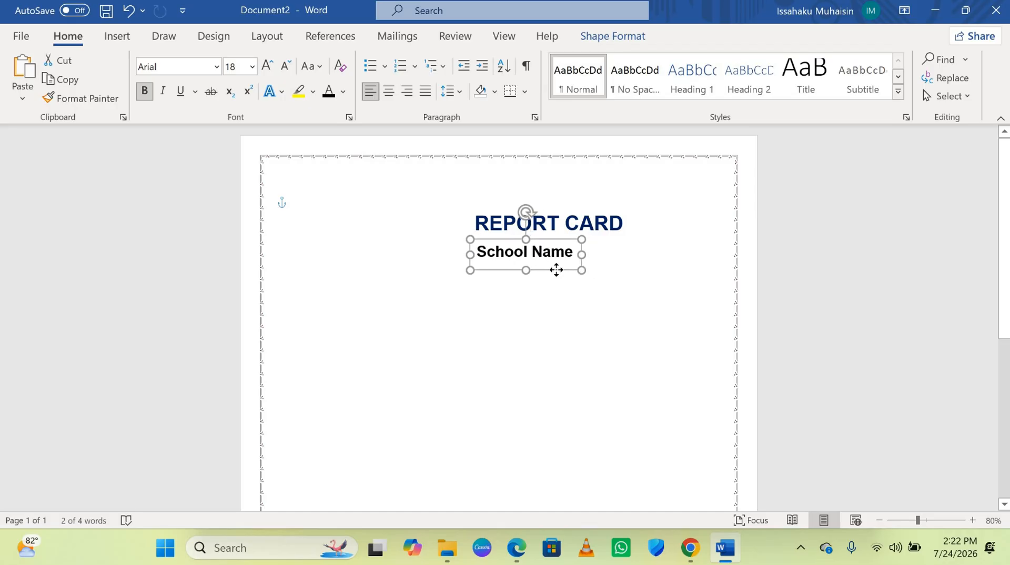
pyautogui.click(358, 211)
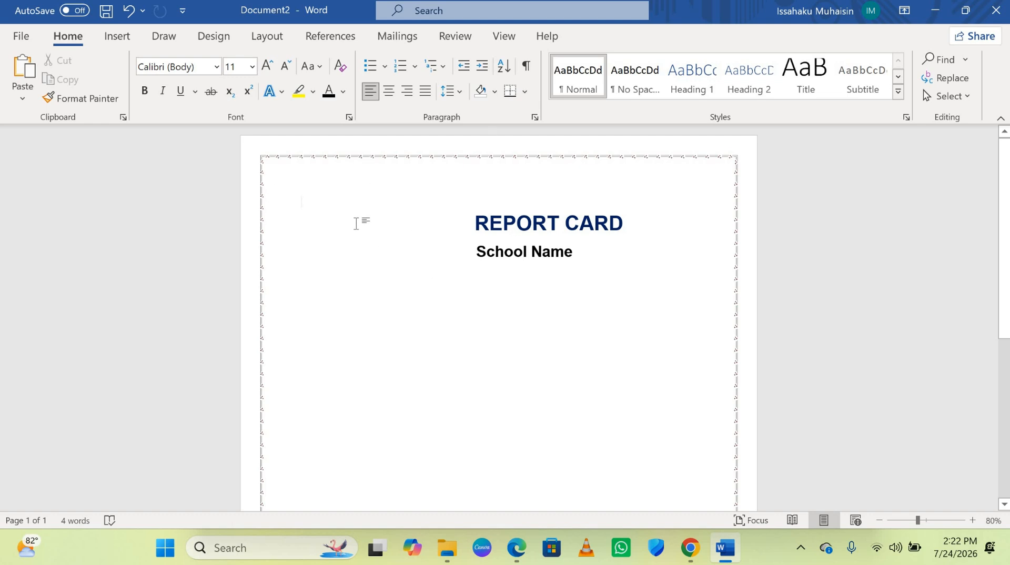
# Insert the navy school crest logo picture from this device into the page
pyautogui.click(118, 37)
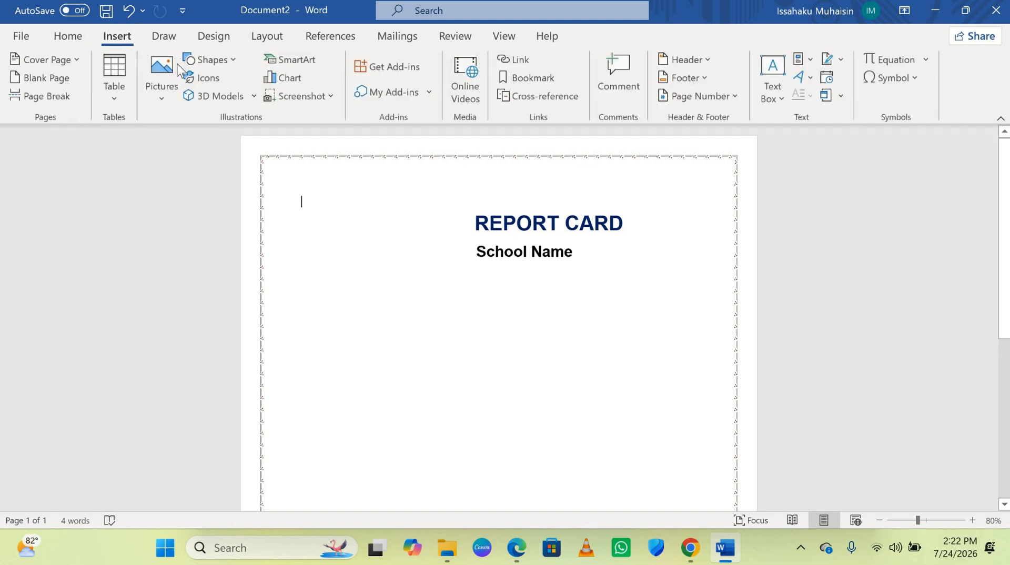
pyautogui.click(161, 83)
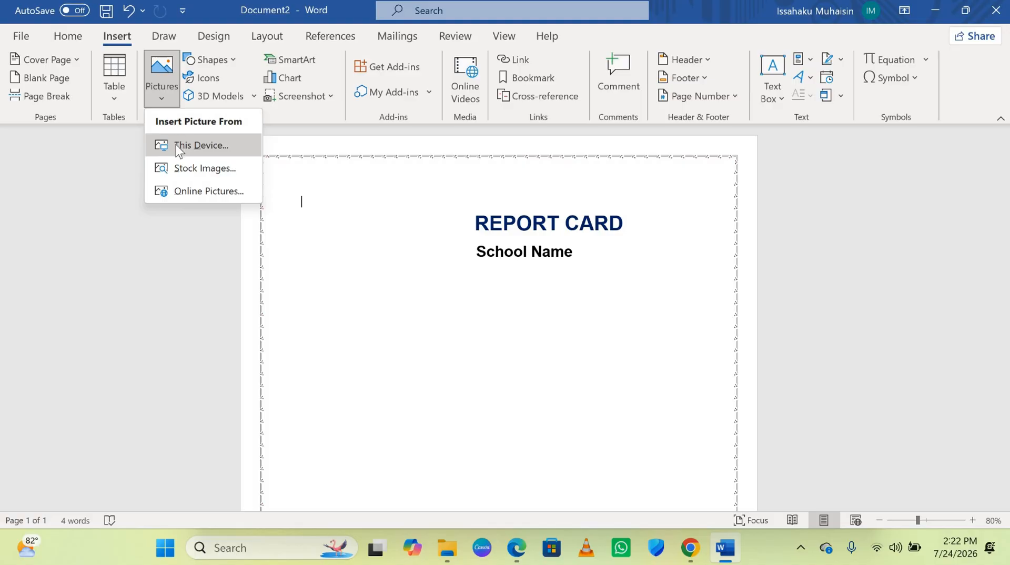
pyautogui.click(179, 146)
pyautogui.doubleClick(362, 132)
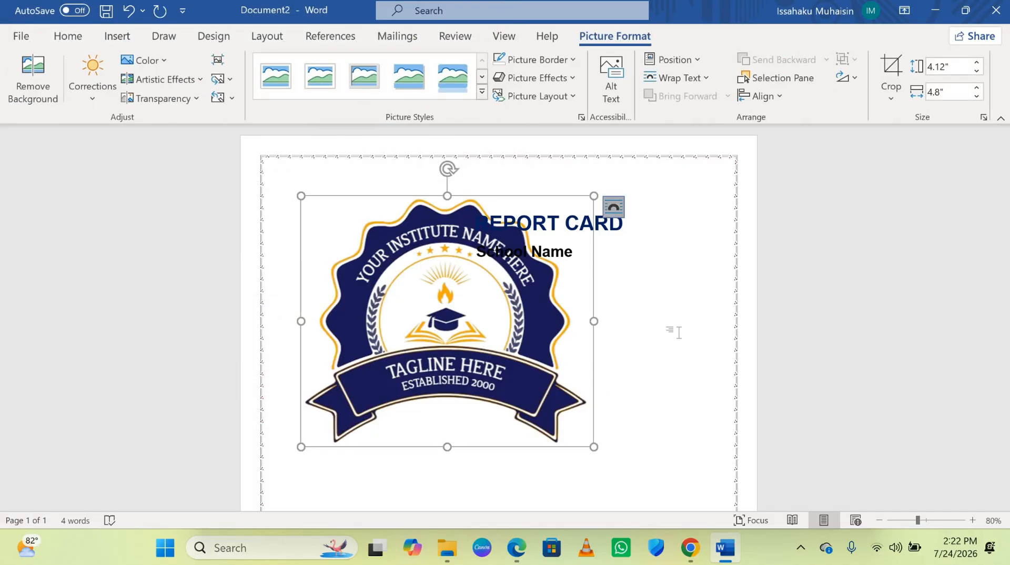
# Set the logo to sit in front of text, shrink it to about 1.1" by 1.28" and place it beside the REPORT CARD title
pyautogui.click(614, 206)
pyautogui.click(723, 361)
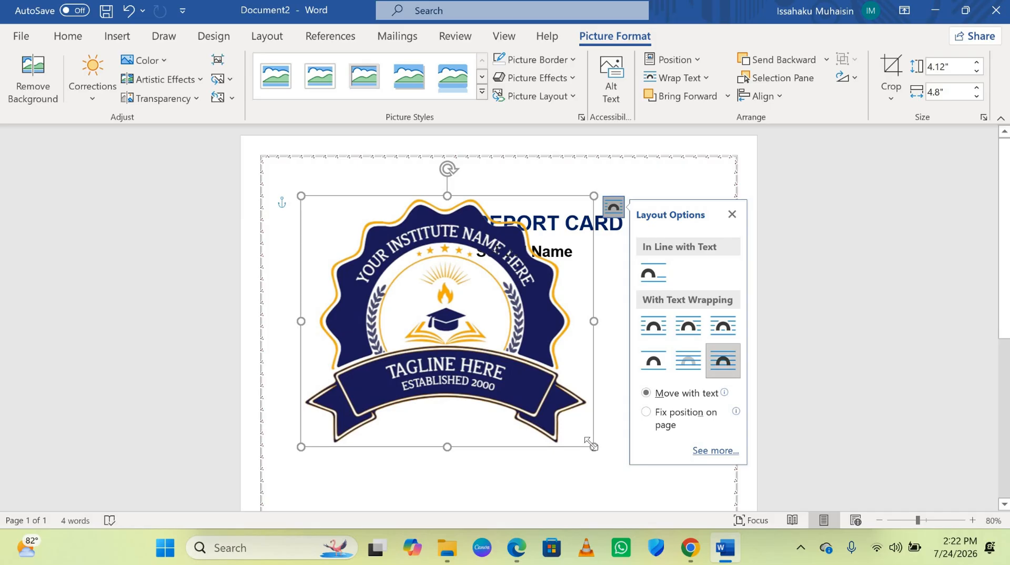
pyautogui.moveTo(593, 446); pyautogui.dragTo(432, 238)
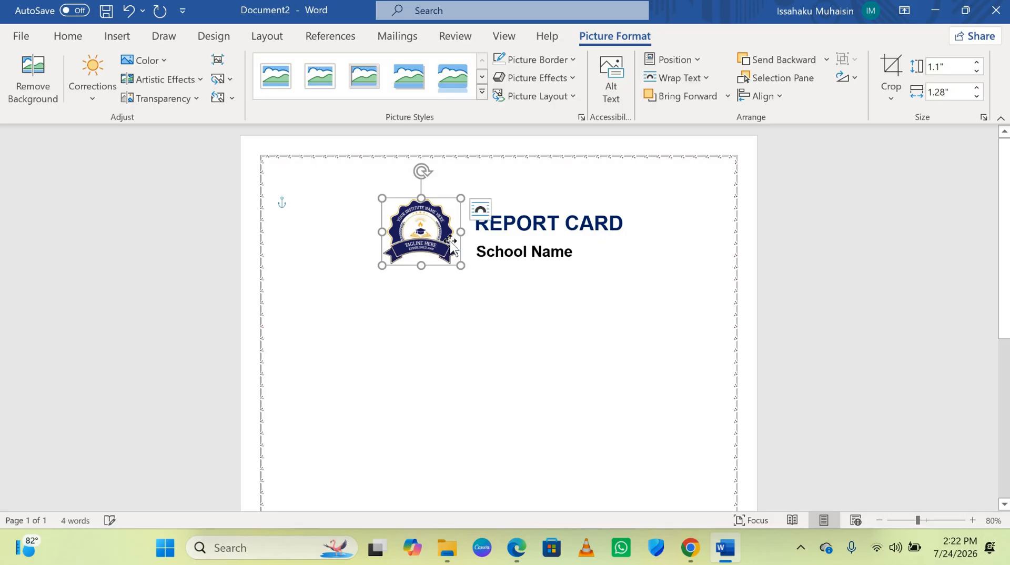
pyautogui.click(488, 251)
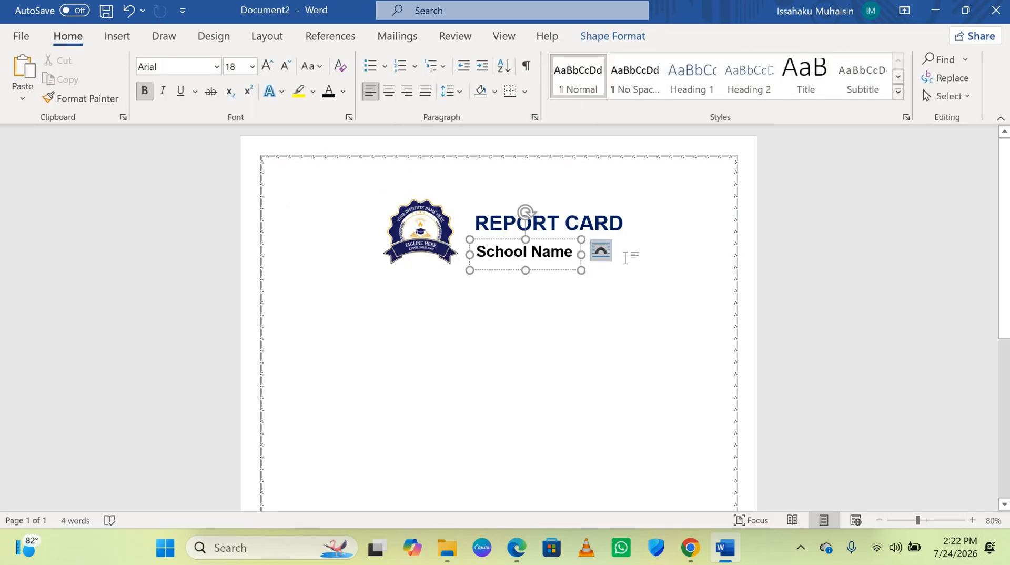
pyautogui.click(643, 251)
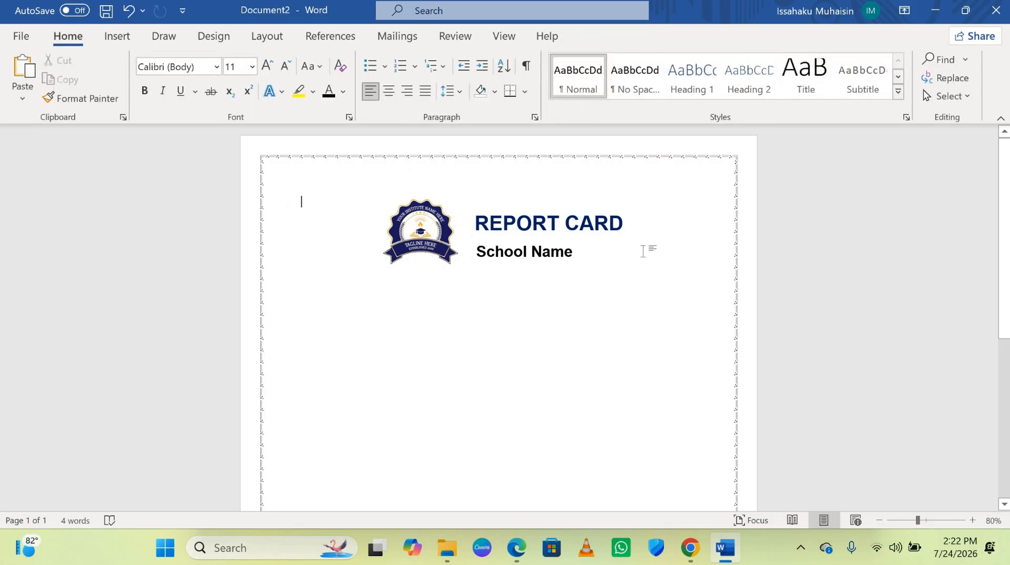
# Add a line below the logo with Full Name: and Position: fields, each followed by a dotted blank
pyautogui.doubleClick(642, 251)
pyautogui.click(643, 251)
pyautogui.hotkey('ctrl', 'z')
pyautogui.scroll(-1, 392, 291)
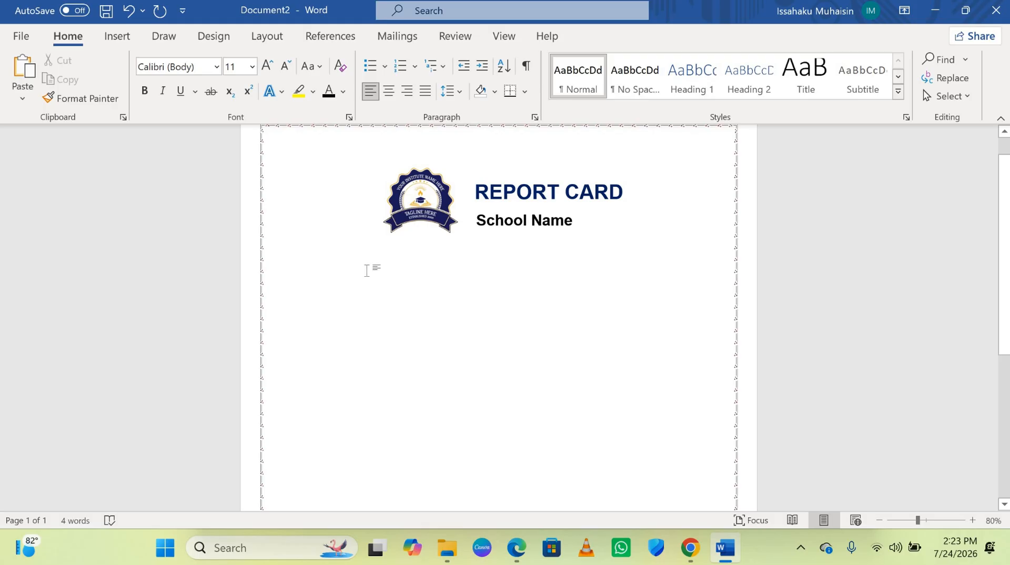
pyautogui.write('Full Name: ..................................................................')
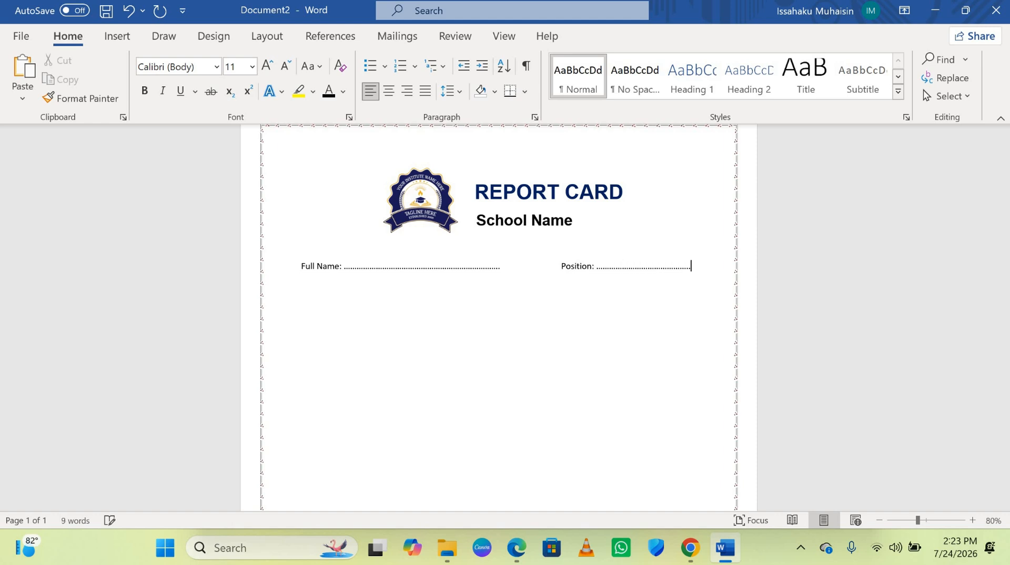
pyautogui.write('.')
pyautogui.press('BackSpace')
# Set the Full Name and Position line to font size 13 and bold
pyautogui.click(228, 270)
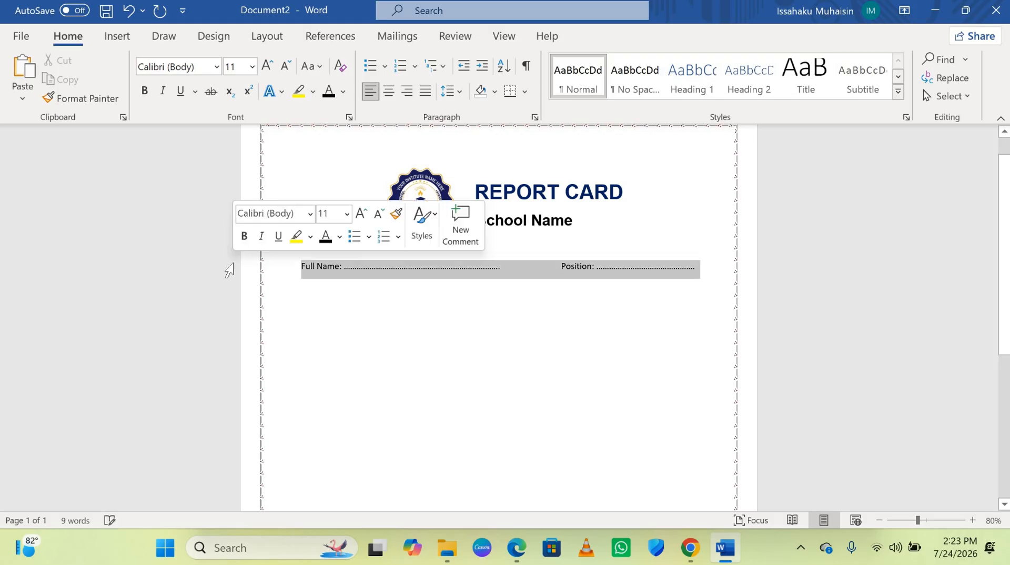
pyautogui.click(243, 66)
pyautogui.write('1')
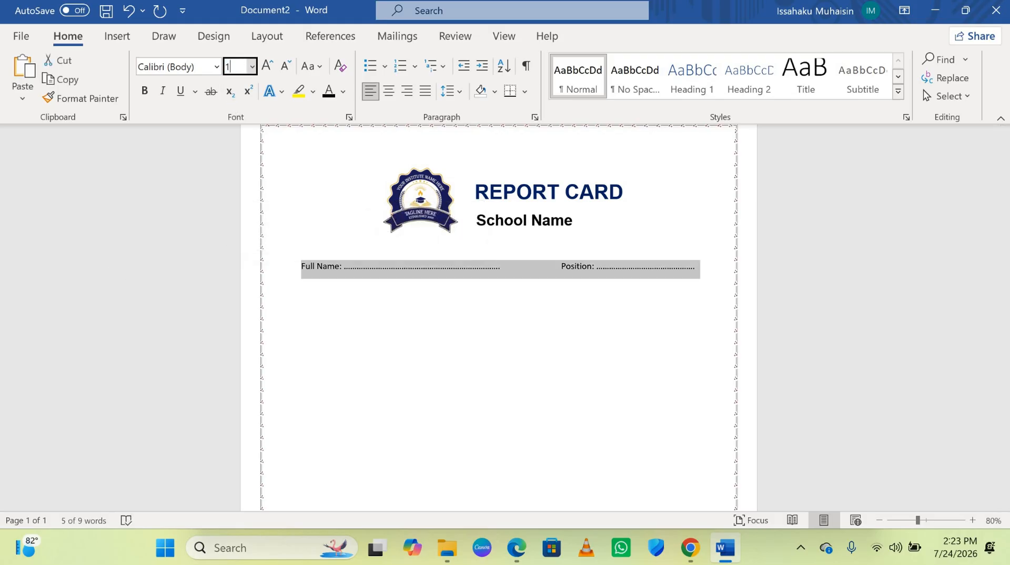
pyautogui.write('3')
pyautogui.press('Return')
pyautogui.click(146, 88)
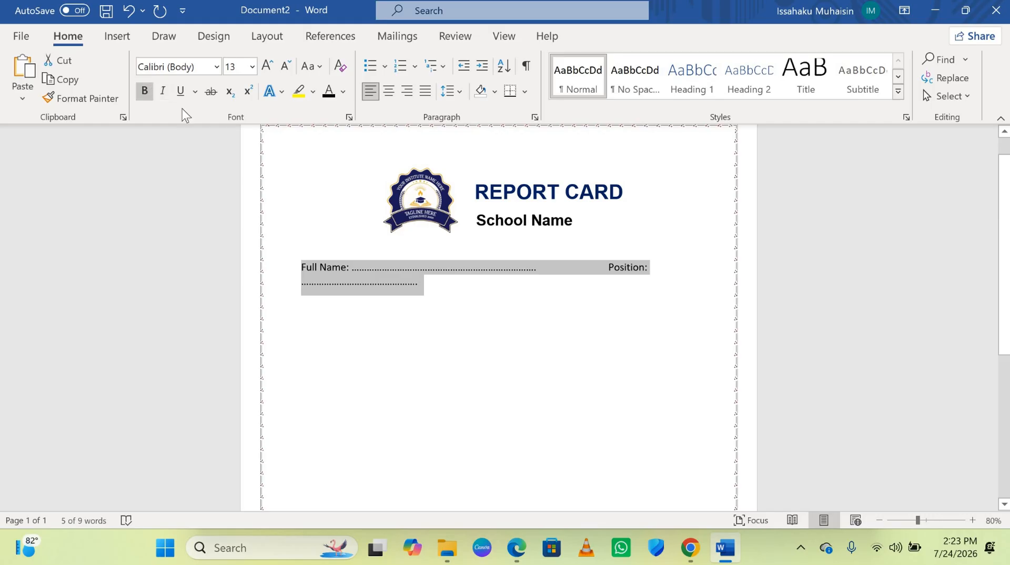
# Shorten the Full Name dotted blank and narrow the gap before the Position field
pyautogui.click(450, 278)
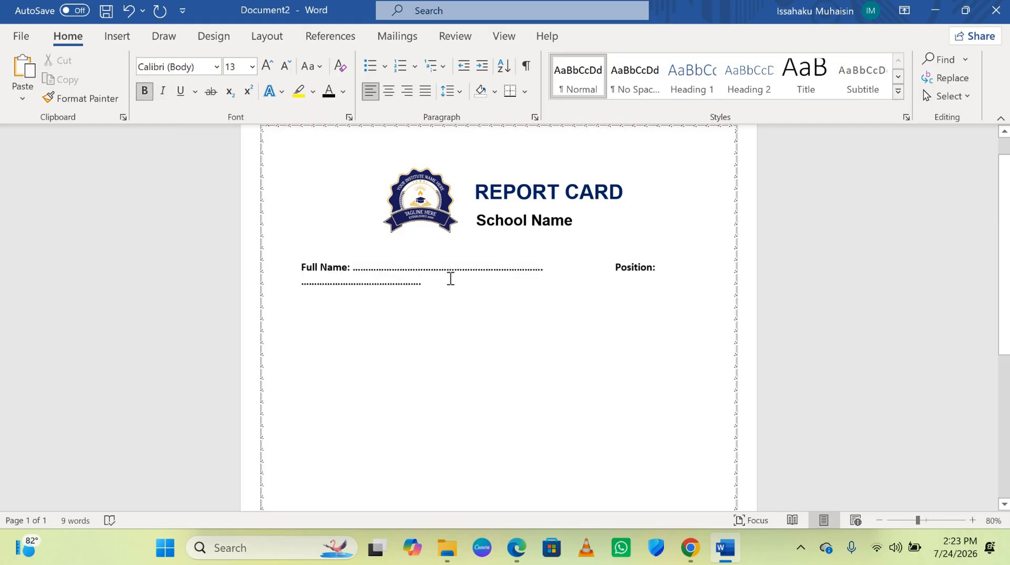
pyautogui.press('BackSpace')
pyautogui.click(583, 268)
pyautogui.press('BackSpace')
pyautogui.press('BackSpace')
pyautogui.press('BackSpace')
pyautogui.press('BackSpace')
pyautogui.press('BackSpace')
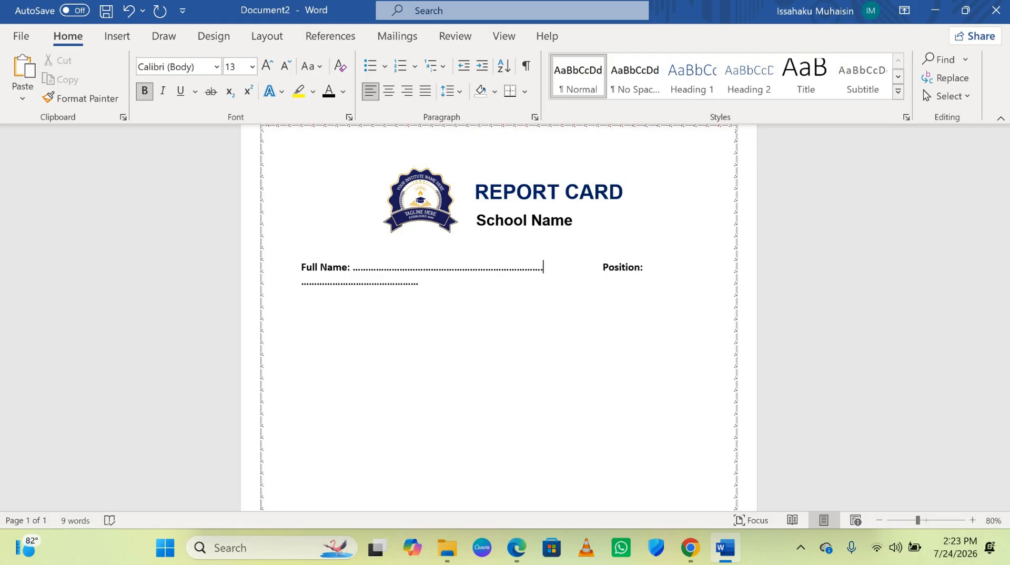
pyautogui.press('BackSpace')
pyautogui.press('BackSpace')
pyautogui.press('BackSpace')
pyautogui.press('BackSpace')
pyautogui.press('BackSpace')
pyautogui.press('BackSpace')
pyautogui.press('BackSpace')
pyautogui.press('BackSpace')
pyautogui.press('BackSpace')
pyautogui.press('Down')
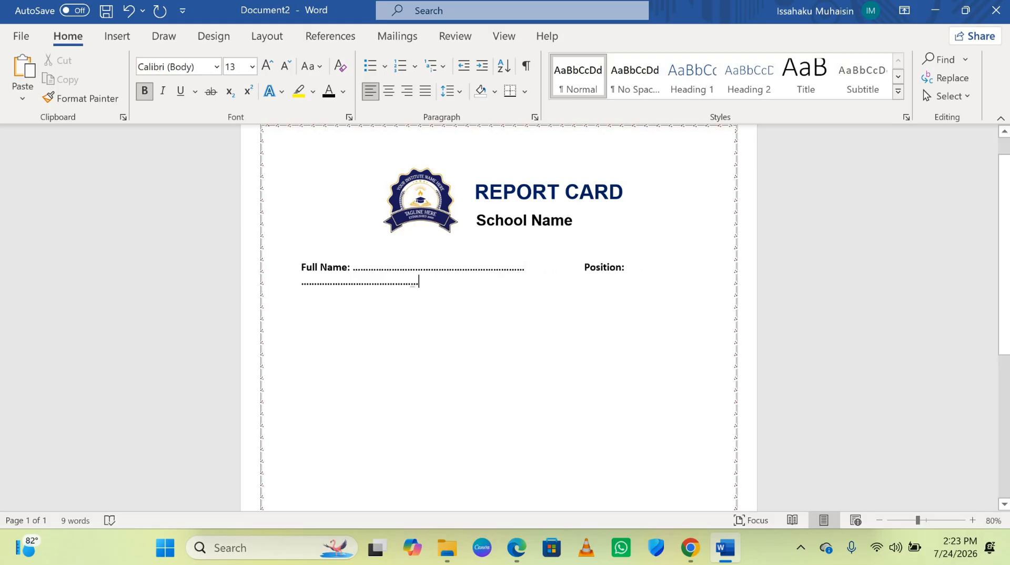
# Trim the Position dotted blank until the field fits on the same line as Full Name
pyautogui.press('BackSpace')
pyautogui.press('BackSpace')
pyautogui.press('BackSpace')
pyautogui.press('BackSpace')
pyautogui.press('BackSpace')
pyautogui.press('BackSpace')
pyautogui.press('BackSpace')
pyautogui.press('BackSpace')
pyautogui.press('BackSpace')
pyautogui.press('BackSpace')
pyautogui.press('BackSpace')
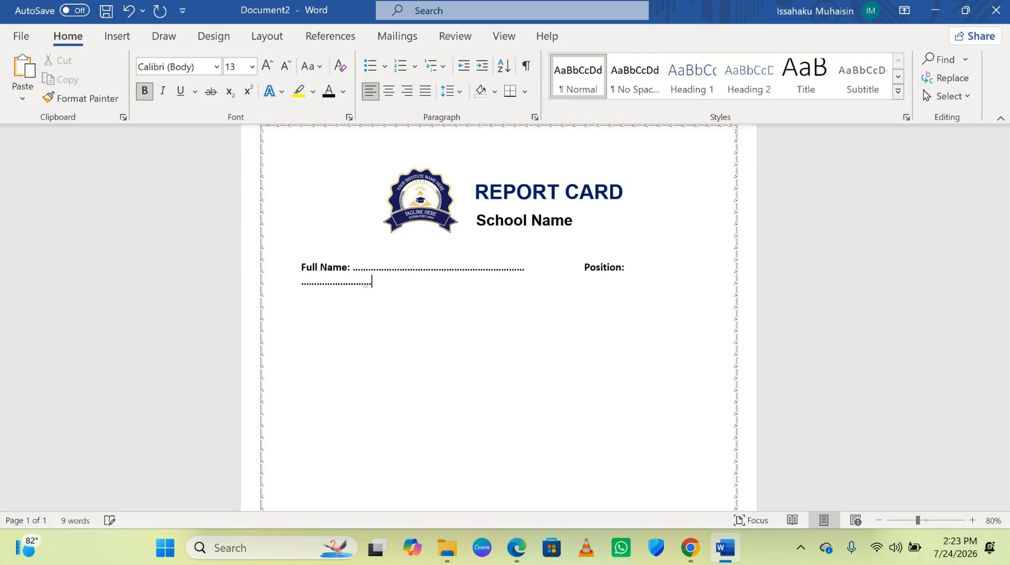
pyautogui.press('BackSpace')
pyautogui.press('BackSpace')
pyautogui.press('BackSpace')
pyautogui.press('BackSpace')
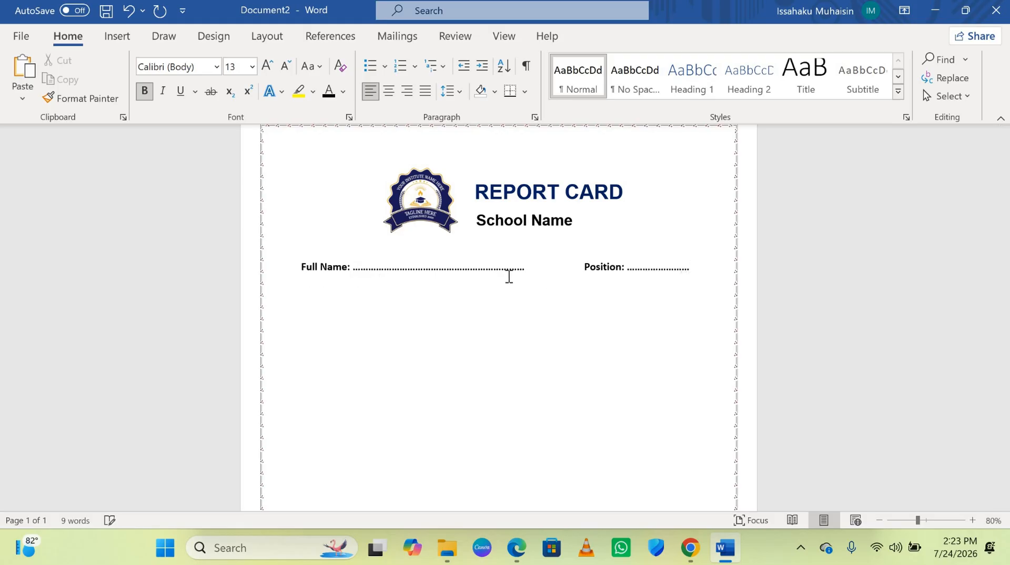
# Add a Year: field below Full Name with a dotted blank about as long as the one above
pyautogui.write('Y')
pyautogui.write(':..')
pyautogui.hotkey('ctrl', 'z')
pyautogui.hotkey('ctrl', 'z')
pyautogui.hotkey('ctrl', 'y')
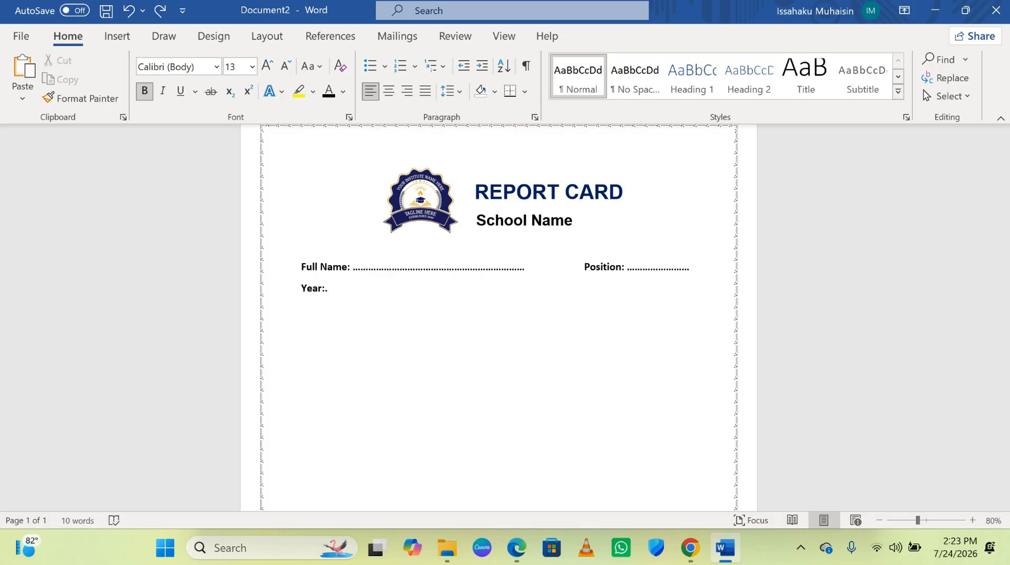
pyautogui.write('.......................................................................')
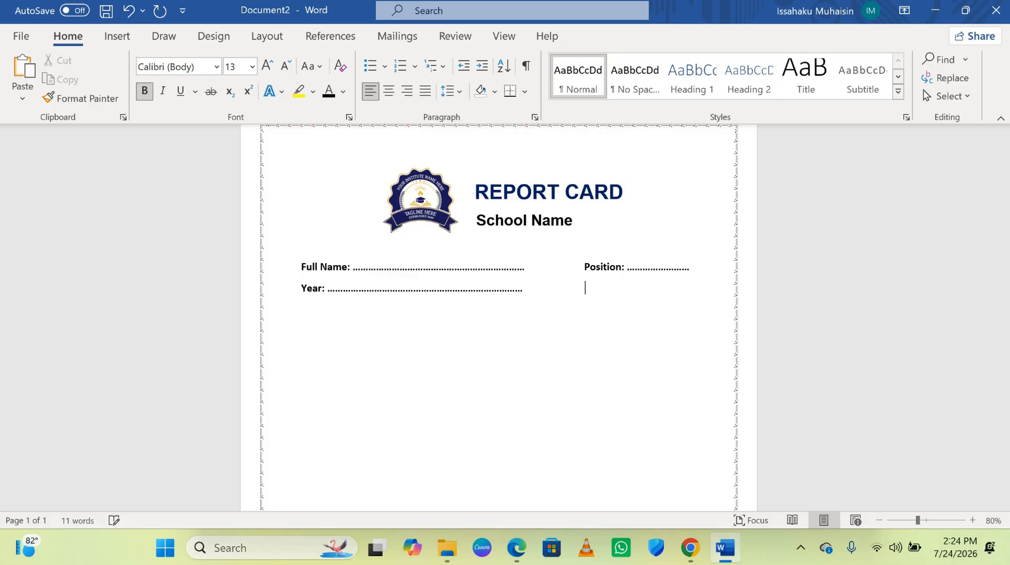
# Add a No Enroll: field with a dotted blank on the Year line, beneath Position, and start a new line
pyautogui.press('BackSpace')
pyautogui.write('no Ex')
pyautogui.write('rol')
pyautogui.press('Home')
pyautogui.press('Right')
pyautogui.press('BackSpace')
pyautogui.write('N')
pyautogui.press('Right')
pyautogui.press('Right')
pyautogui.press('Right')
pyautogui.press('Right')
pyautogui.press('Right')
pyautogui.write(': .....................')
pyautogui.press('Return')
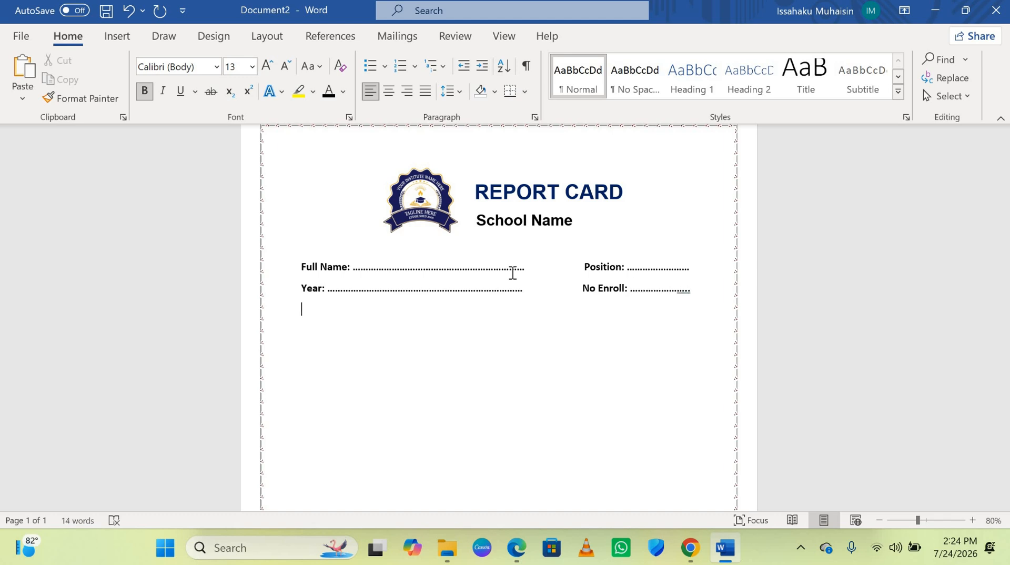
# Add a line with dotted Date: and Class: fields and another with dotted Term: and Next Term Begins: fields
pyautogui.write('Date: .............................................................')
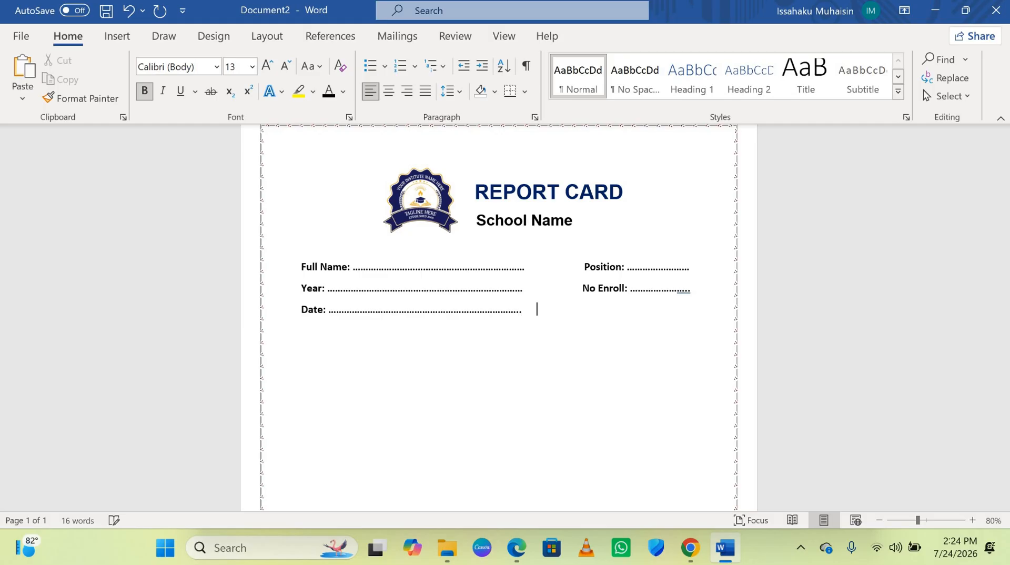
pyautogui.write('          Class: .............................. ')
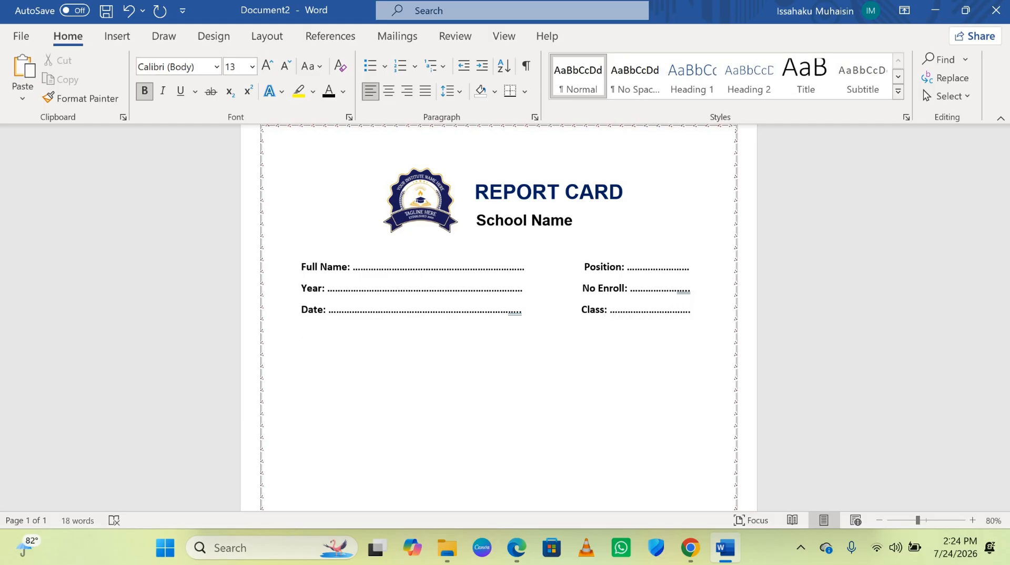
pyautogui.write('Term: ................................................................               ')
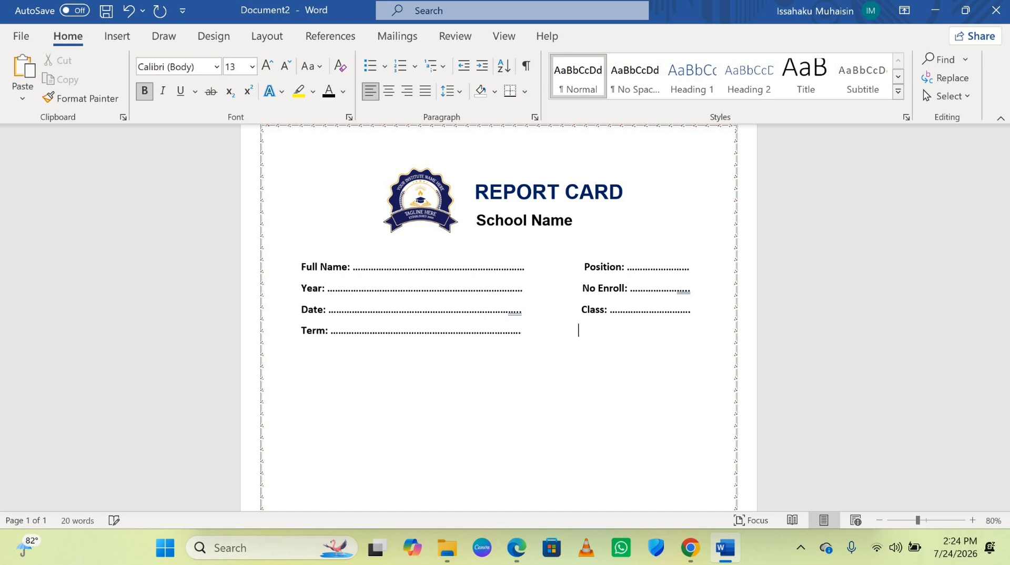
pyautogui.write('    Next Term Be')
pyautogui.write('gin')
pyautogui.write('s:')
pyautogui.write(' .............')
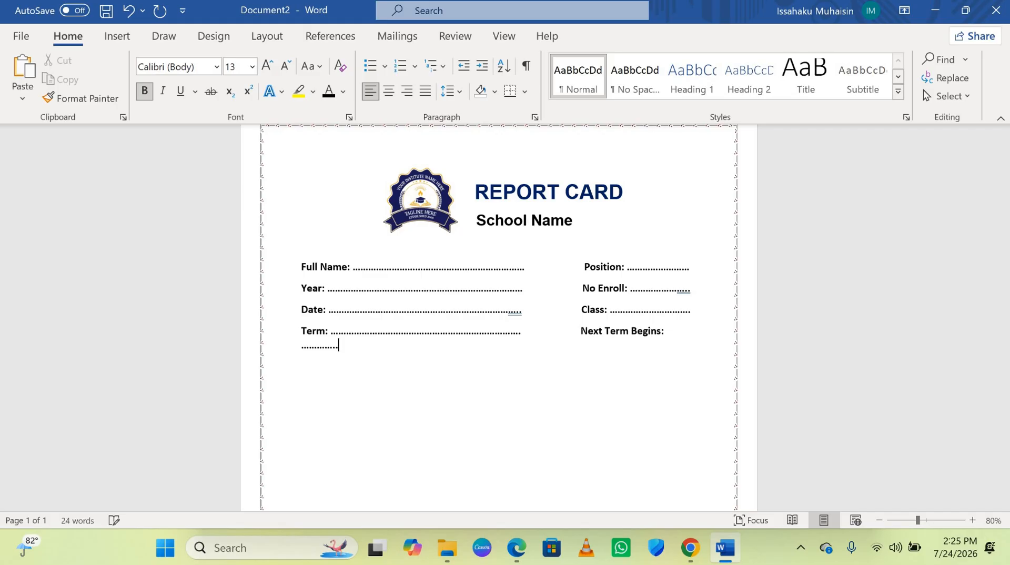
# Trim the Next Term Begins dotted blank so it fits on the Term line
pyautogui.press('BackSpace')
pyautogui.press('BackSpace')
pyautogui.press('BackSpace')
pyautogui.press('BackSpace')
pyautogui.press('BackSpace')
pyautogui.press('BackSpace')
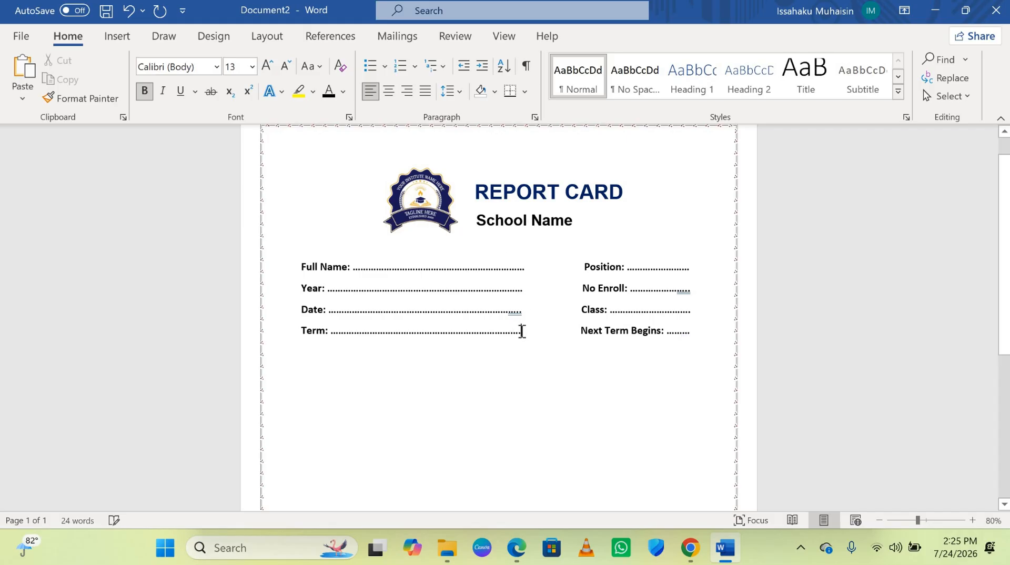
# Shift Next Term Begins closer to Term by trimming the gap and Term's dots, and extend its dotted blank to the Class blank's end
pyautogui.click(522, 331)
pyautogui.click(564, 331)
pyautogui.press('BackSpace')
pyautogui.press('BackSpace')
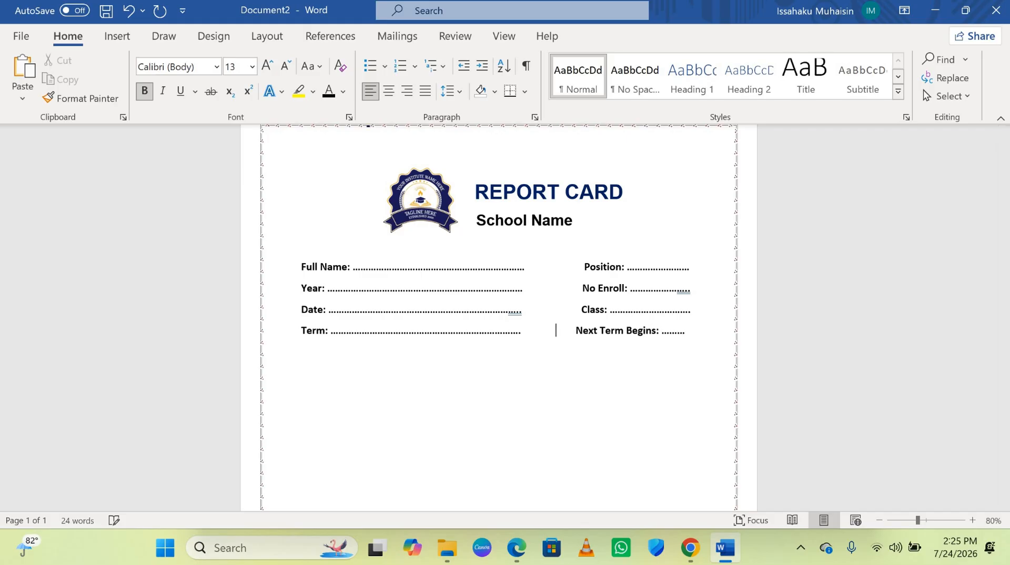
pyautogui.click(523, 331)
pyautogui.press('BackSpace')
pyautogui.press('BackSpace')
pyautogui.press('BackSpace')
pyautogui.press('BackSpace')
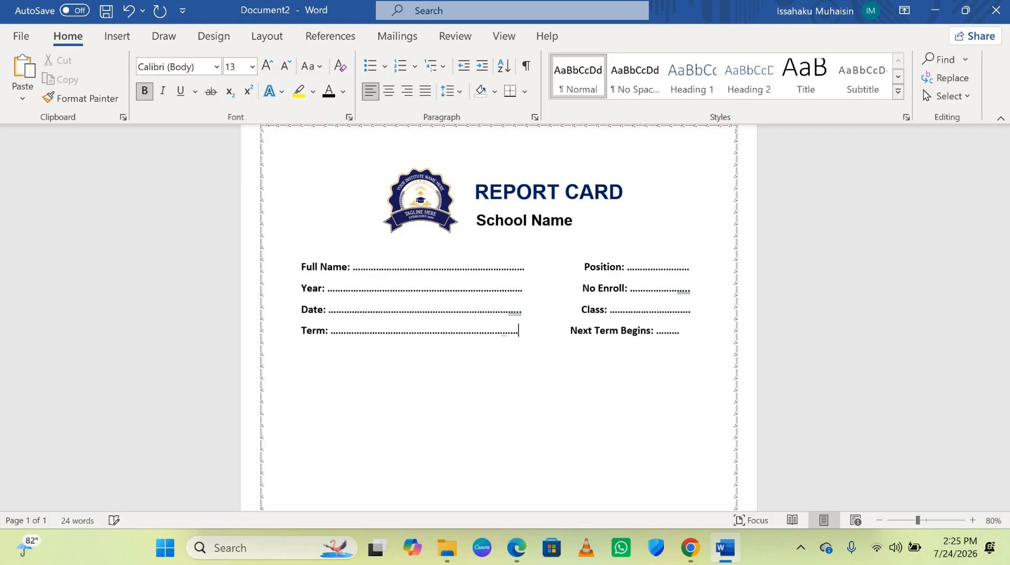
pyautogui.click(686, 337)
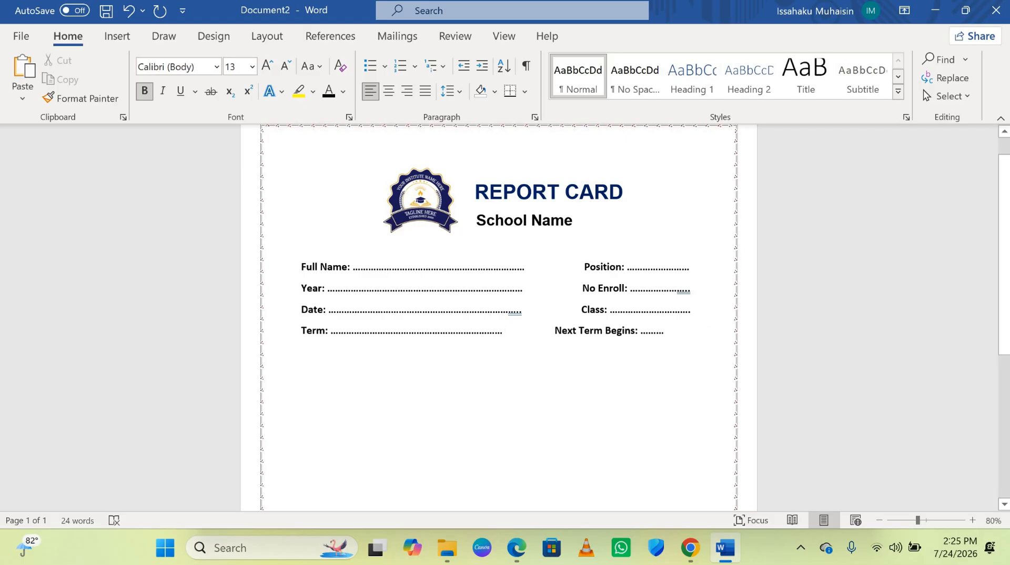
pyautogui.write('.........')
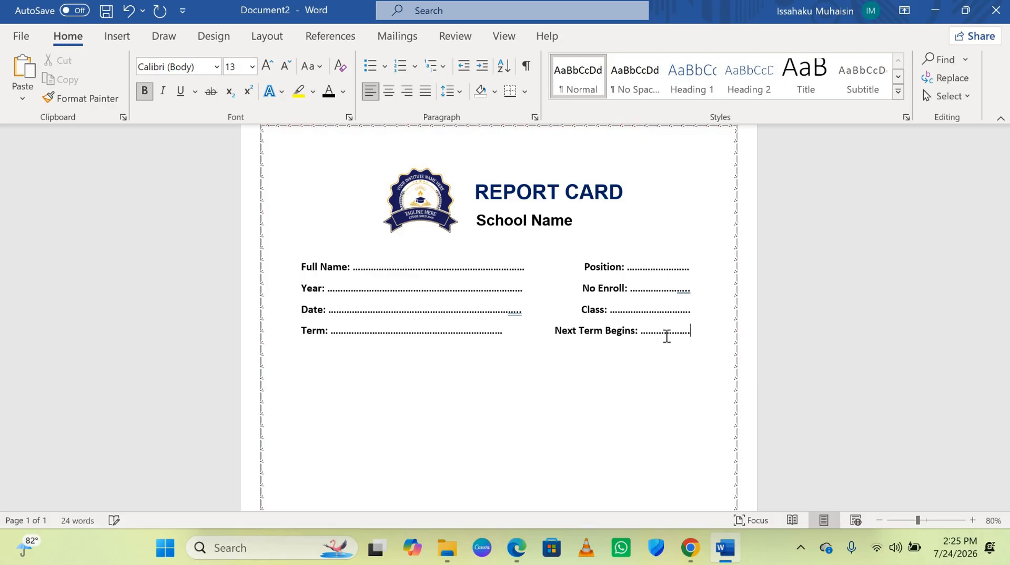
# Move Next Term Begins further left by trimming the Term blank and gap, and lengthen its dotted blank slightly past the Class blank
pyautogui.click(510, 333)
pyautogui.press('BackSpace')
pyautogui.press('BackSpace')
pyautogui.press('BackSpace')
pyautogui.press('BackSpace')
pyautogui.press('BackSpace')
pyautogui.press('BackSpace')
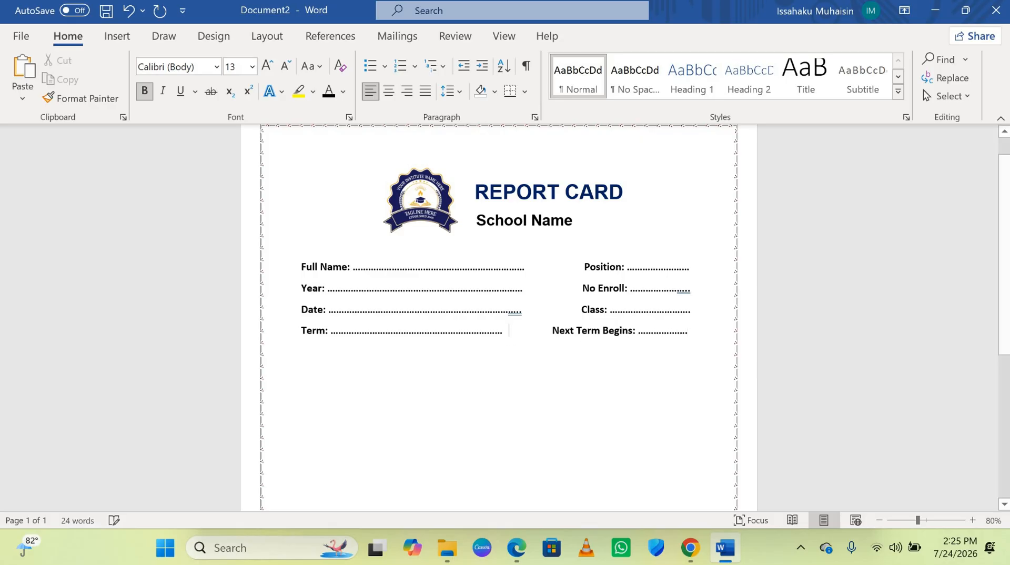
pyautogui.write('.')
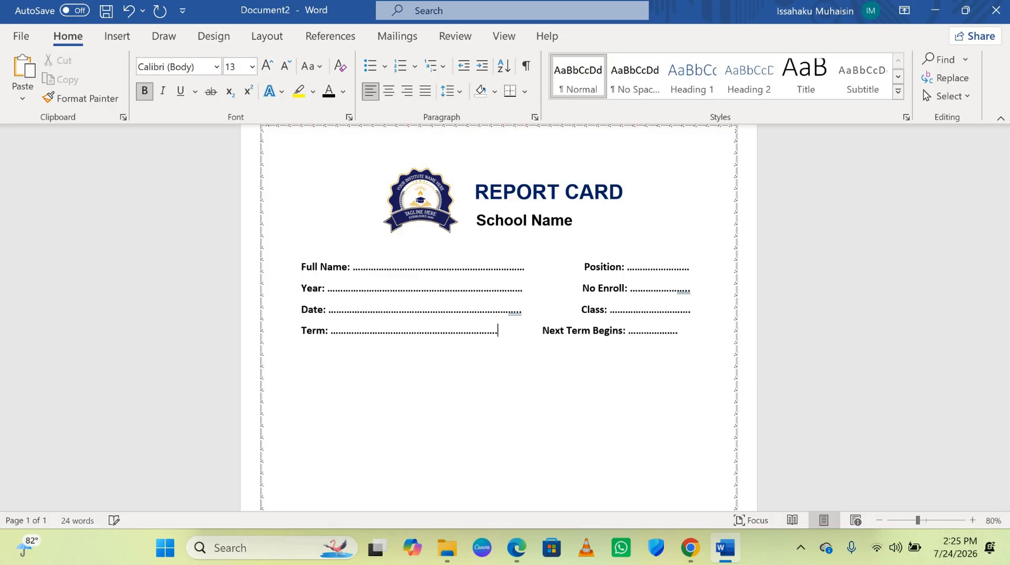
pyautogui.click(519, 337)
pyautogui.press('BackSpace')
pyautogui.press('BackSpace')
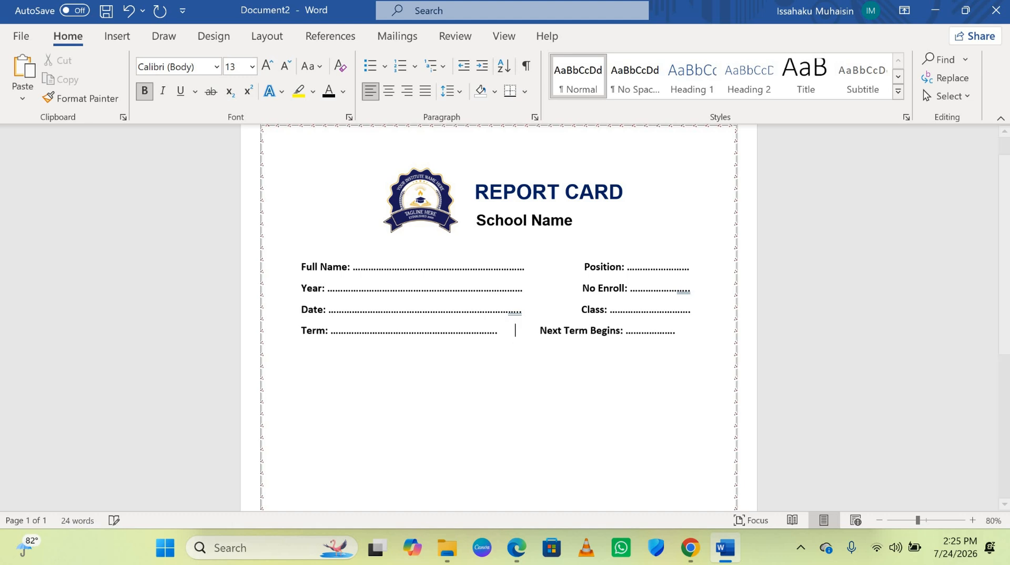
pyautogui.click(676, 335)
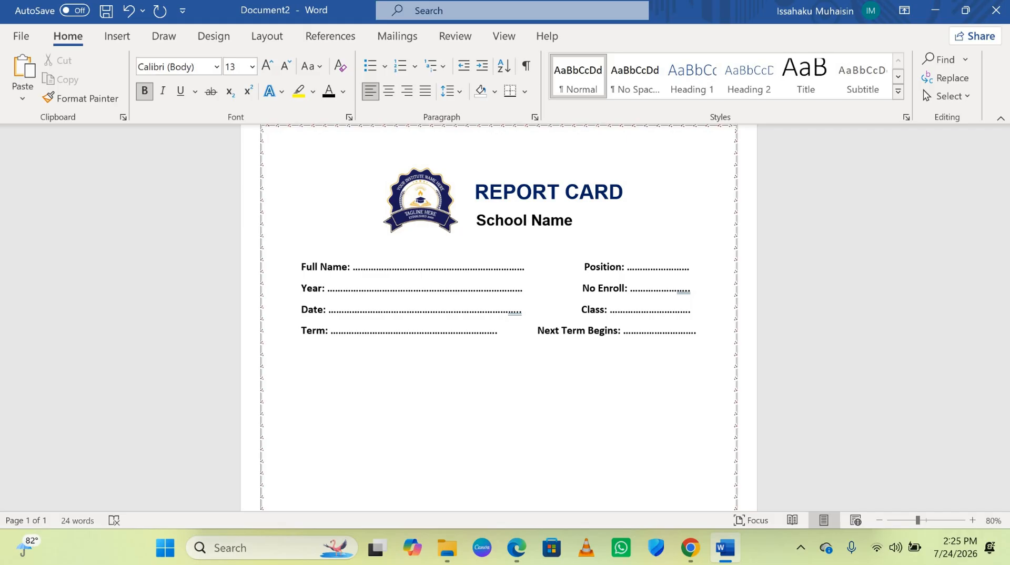
# Align the Class field with Next Term Begins by removing the space before it, and extend its dotted blank to the same end point
pyautogui.press('Left')
pyautogui.press('Left')
pyautogui.press('Left')
pyautogui.press('Left')
pyautogui.press('Left')
pyautogui.press('Left')
pyautogui.press('Left')
pyautogui.press('BackSpace')
pyautogui.press('BackSpace')
pyautogui.press('BackSpace')
pyautogui.press('BackSpace')
pyautogui.press('BackSpace')
pyautogui.press('BackSpace')
pyautogui.press('BackSpace')
pyautogui.press('BackSpace')
pyautogui.press('BackSpace')
pyautogui.press('BackSpace')
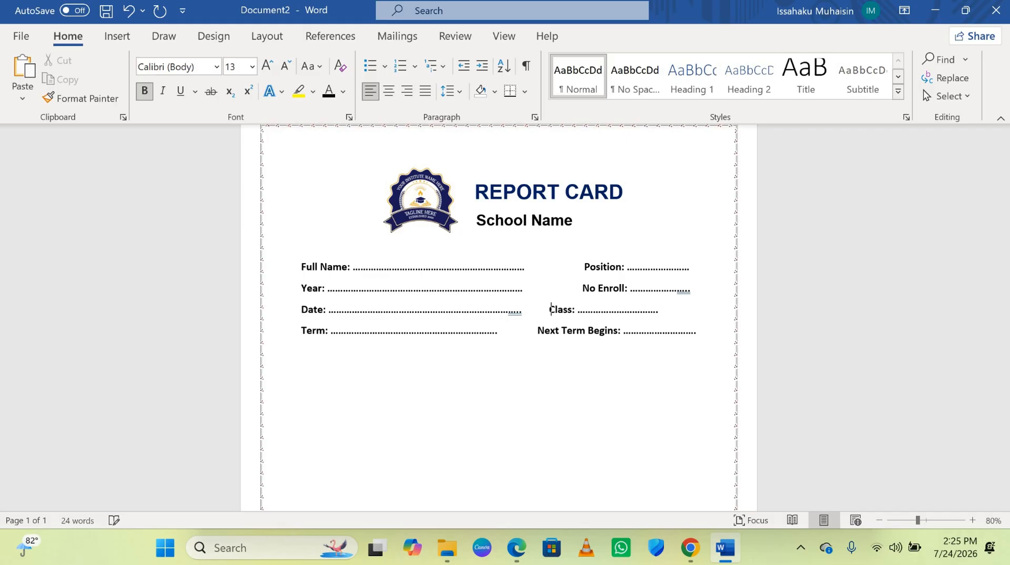
pyautogui.press('BackSpace')
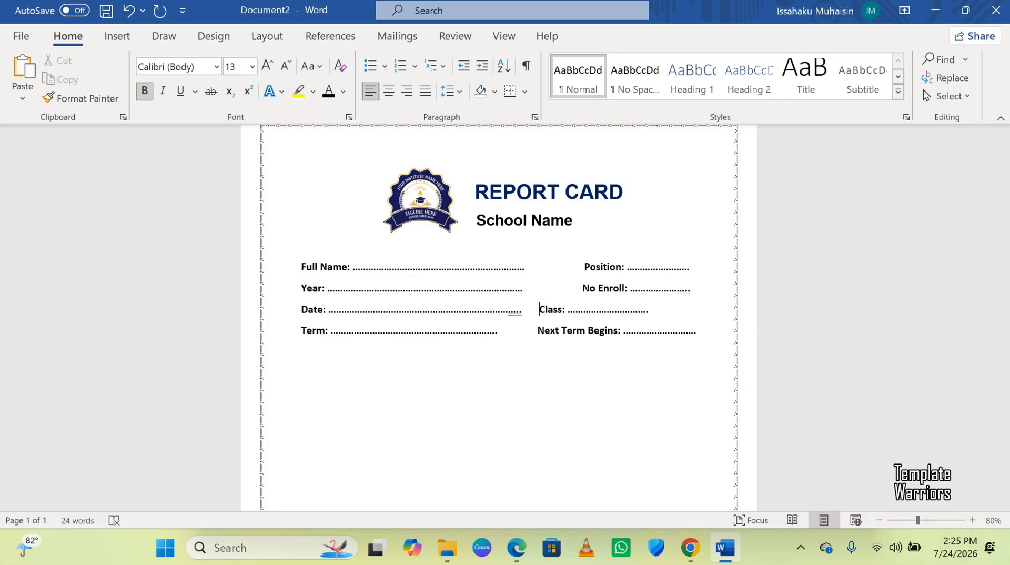
pyautogui.press('BackSpace')
pyautogui.click(572, 310)
pyautogui.write('...................')
# Remove the extra space before No Enroll so the field aligns with Class below it
pyautogui.press('BackSpace')
pyautogui.press('BackSpace')
pyautogui.press('BackSpace')
pyautogui.press('BackSpace')
pyautogui.press('BackSpace')
pyautogui.press('BackSpace')
pyautogui.press('BackSpace')
pyautogui.press('BackSpace')
pyautogui.press('BackSpace')
pyautogui.press('BackSpace')
pyautogui.press('BackSpace')
pyautogui.press('BackSpace')
pyautogui.press('BackSpace')
pyautogui.press('BackSpace')
pyautogui.press('BackSpace')
pyautogui.press('BackSpace')
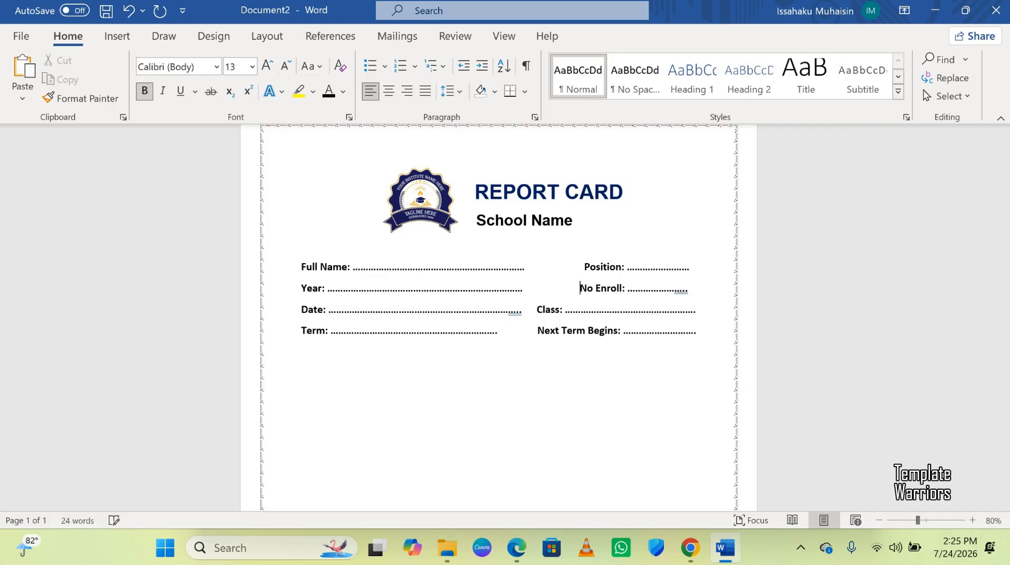
pyautogui.press('BackSpace')
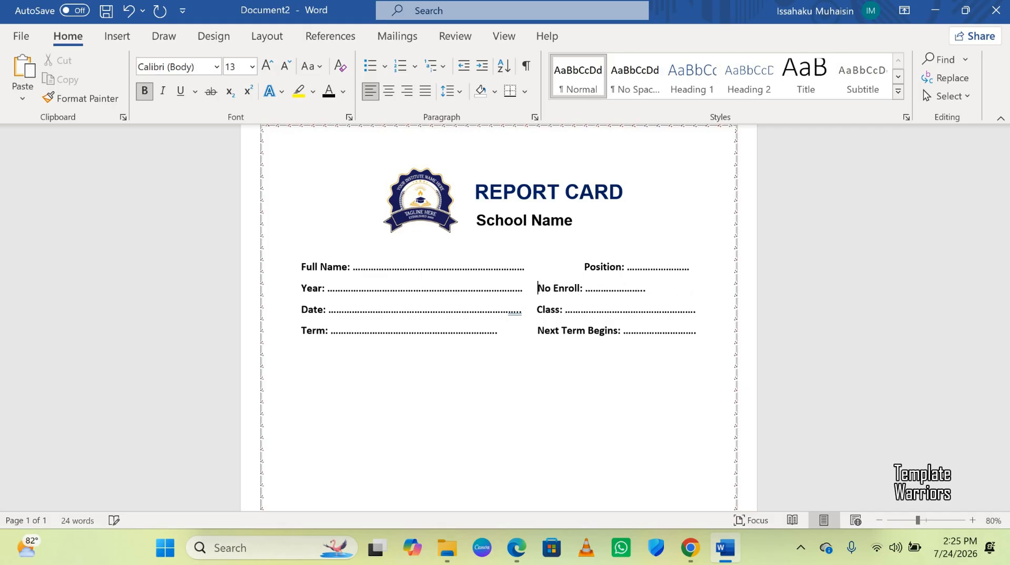
# Extend the No Enroll field's dotted blank to the end of the Class blank below it
pyautogui.press('Right')
pyautogui.press('Right')
pyautogui.press('Right')
pyautogui.click(609, 288)
pyautogui.write('.................')
# Move the Position field closer to Full Name, roughly in line with No Enroll, by removing the extra spaces before it
pyautogui.press('BackSpace')
pyautogui.press('BackSpace')
pyautogui.press('BackSpace')
pyautogui.press('BackSpace')
pyautogui.press('BackSpace')
pyautogui.press('BackSpace')
pyautogui.press('BackSpace')
pyautogui.press('BackSpace')
pyautogui.press('BackSpace')
pyautogui.press('BackSpace')
pyautogui.press('BackSpace')
pyautogui.press('BackSpace')
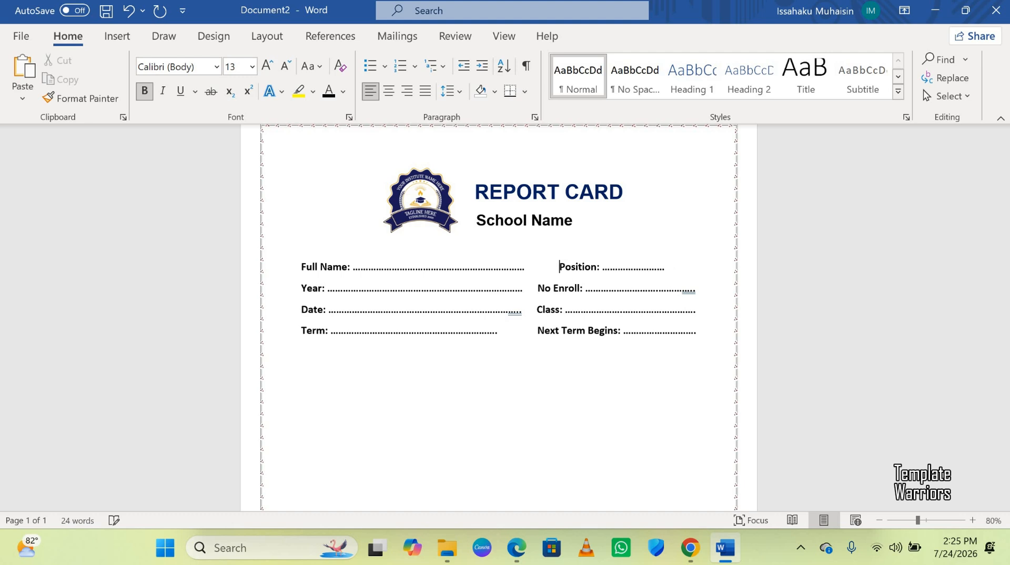
pyautogui.press('BackSpace')
pyautogui.press('BackSpace')
pyautogui.press('BackSpace')
pyautogui.press('BackSpace')
# Extend Position's dotted blank to about the end of the No Enroll blank, and remove one more space before the field
pyautogui.press('Right')
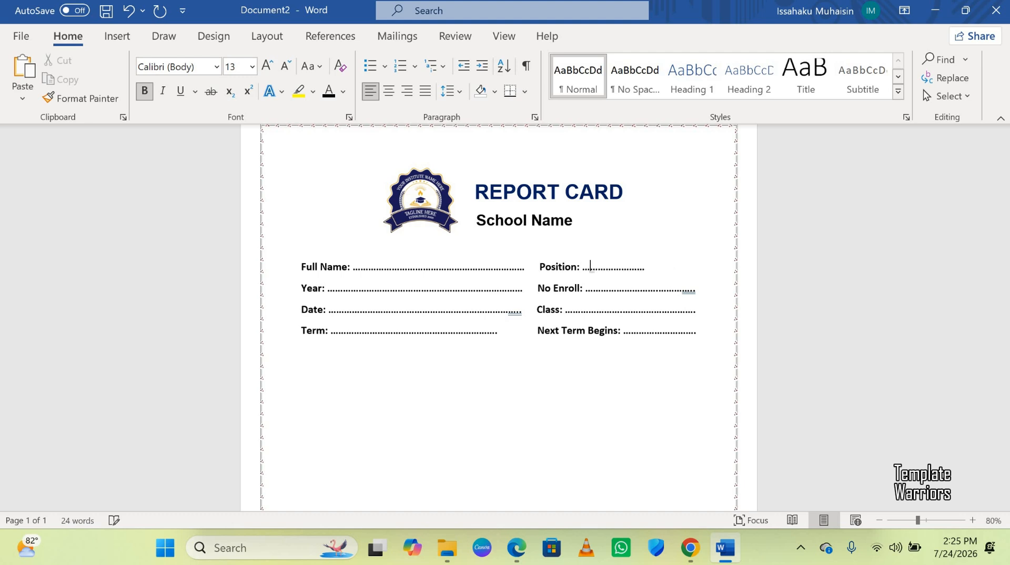
pyautogui.write('.............................')
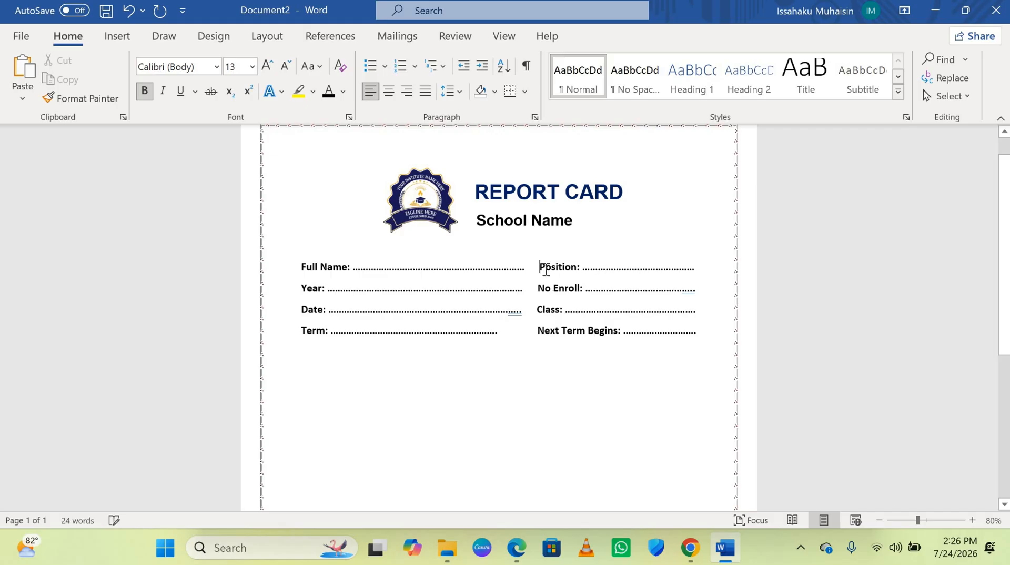
pyautogui.press('BackSpace')
# Shorten the Full Name field's dotted blank to about the end of the Term blank
pyautogui.press('Left')
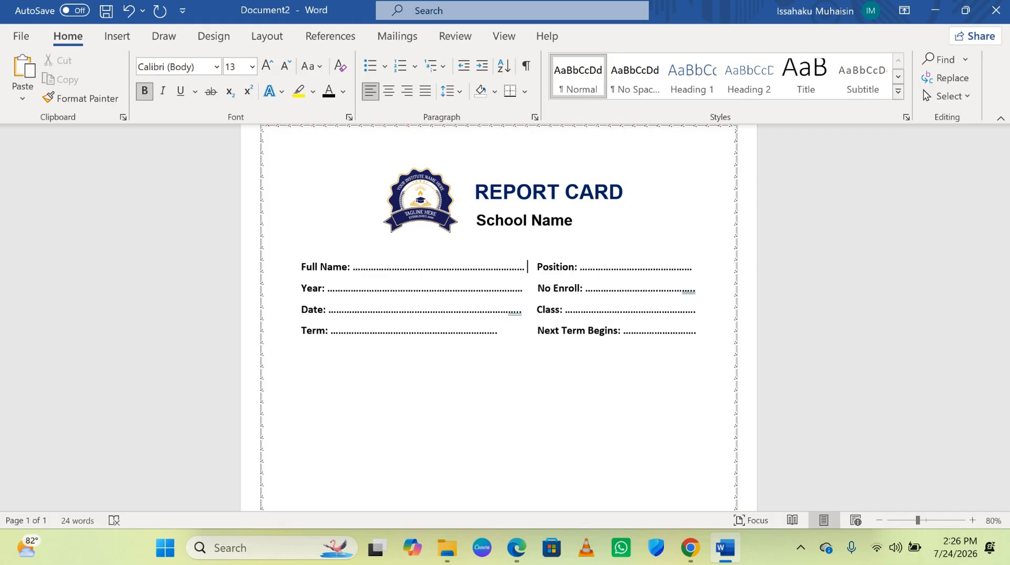
pyautogui.press('BackSpace')
pyautogui.press('BackSpace')
pyautogui.press('BackSpace')
pyautogui.press('BackSpace')
pyautogui.press('BackSpace')
pyautogui.press('BackSpace')
pyautogui.press('BackSpace')
pyautogui.press('BackSpace')
pyautogui.press('BackSpace')
pyautogui.press('BackSpace')
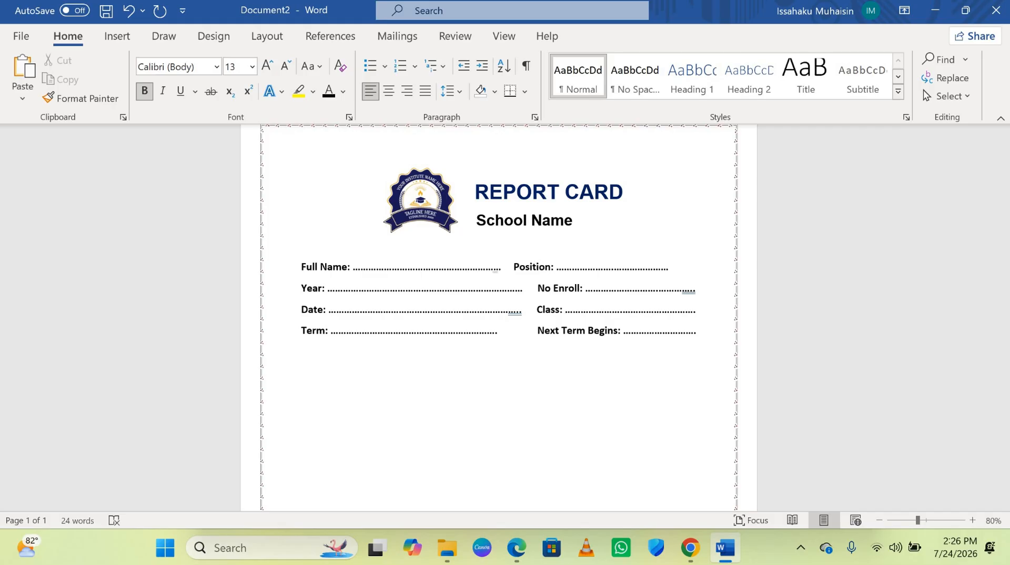
# Shorten the Year field's dotted blank to match the end of the Full Name blank
pyautogui.press('Right')
pyautogui.press('Right')
pyautogui.press('Right')
pyautogui.press('BackSpace')
pyautogui.press('BackSpace')
pyautogui.press('BackSpace')
pyautogui.press('BackSpace')
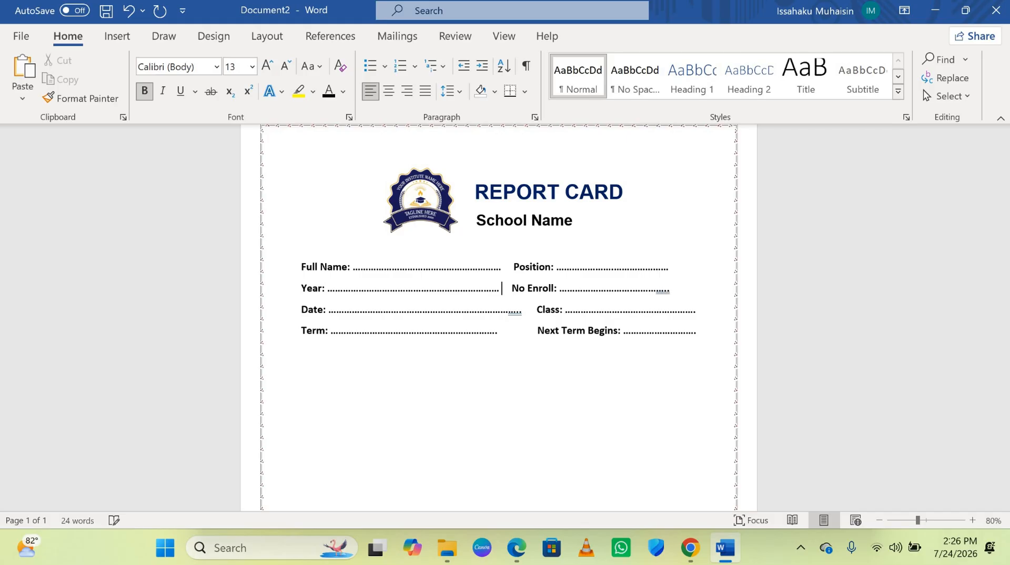
# Shorten the Date field's dotted blank to match Year's, and space Class over to line up with Next Term Begins
pyautogui.press('Down')
pyautogui.press('BackSpace')
pyautogui.press('BackSpace')
pyautogui.press('BackSpace')
pyautogui.press('BackSpace')
pyautogui.press('BackSpace')
pyautogui.press('BackSpace')
pyautogui.press('BackSpace')
pyautogui.press('BackSpace')
pyautogui.press('BackSpace')
pyautogui.press('BackSpace')
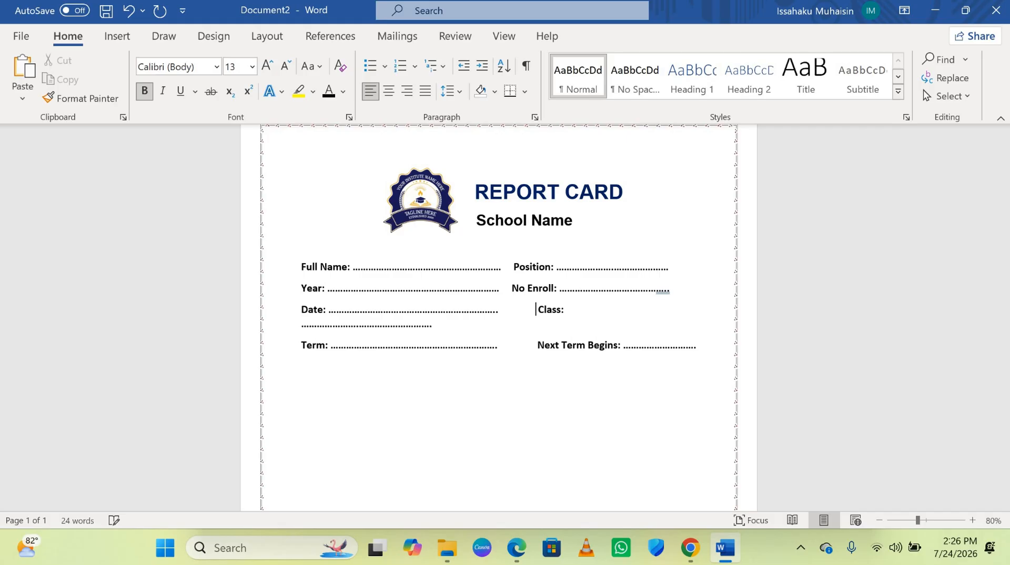
pyautogui.press('BackSpace')
# Space the No Enroll and Position fields over so they line up with Class and Next Term Begins
pyautogui.press('Up')
pyautogui.press('Left')
pyautogui.press('Left')
pyautogui.press('Left')
pyautogui.press('Left')
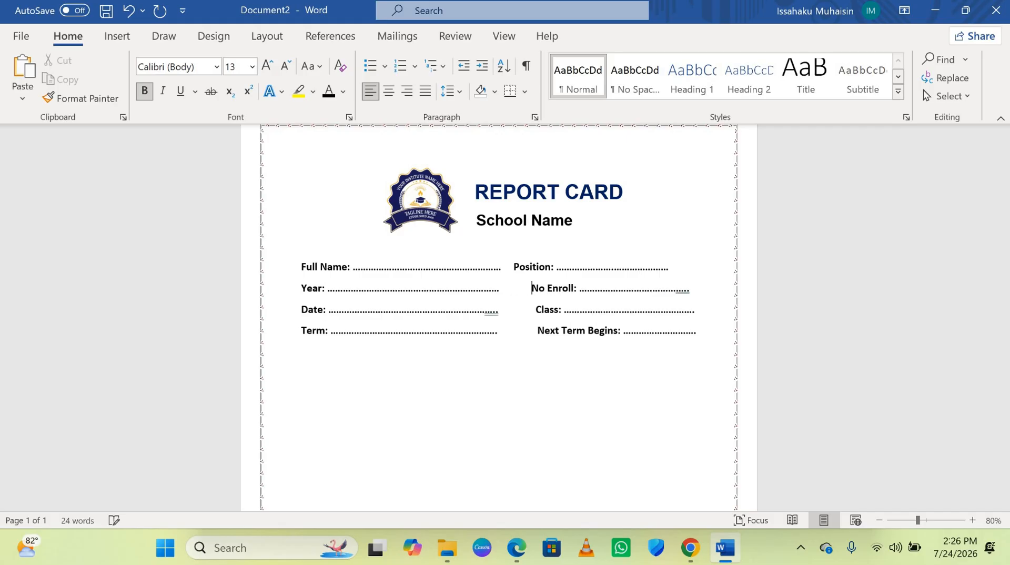
pyautogui.press('Up')
pyautogui.press('Right')
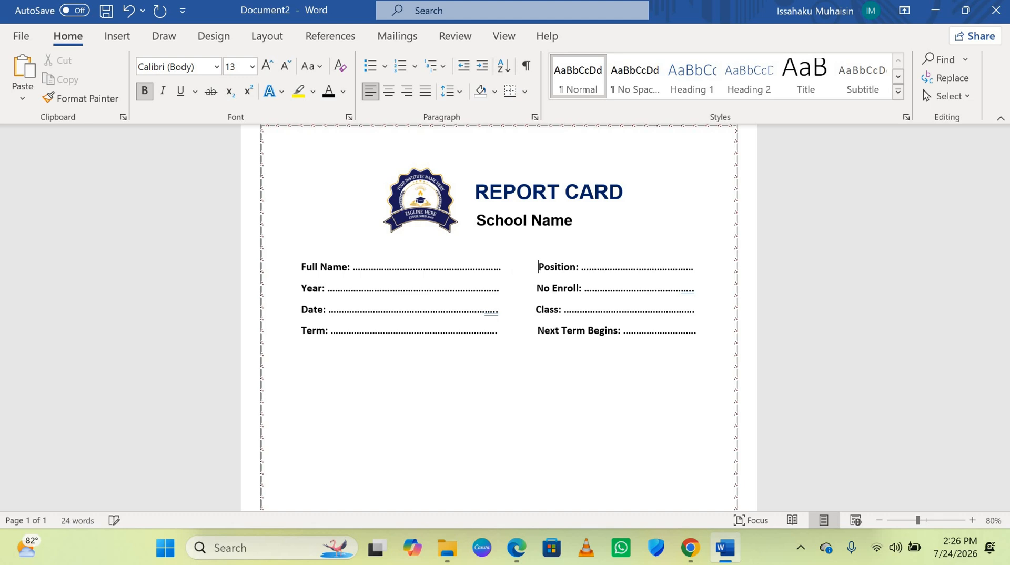
pyautogui.press('BackSpace')
pyautogui.keyDown('ctrl'); pyautogui.scroll(1, 546, 269); pyautogui.keyUp('ctrl')
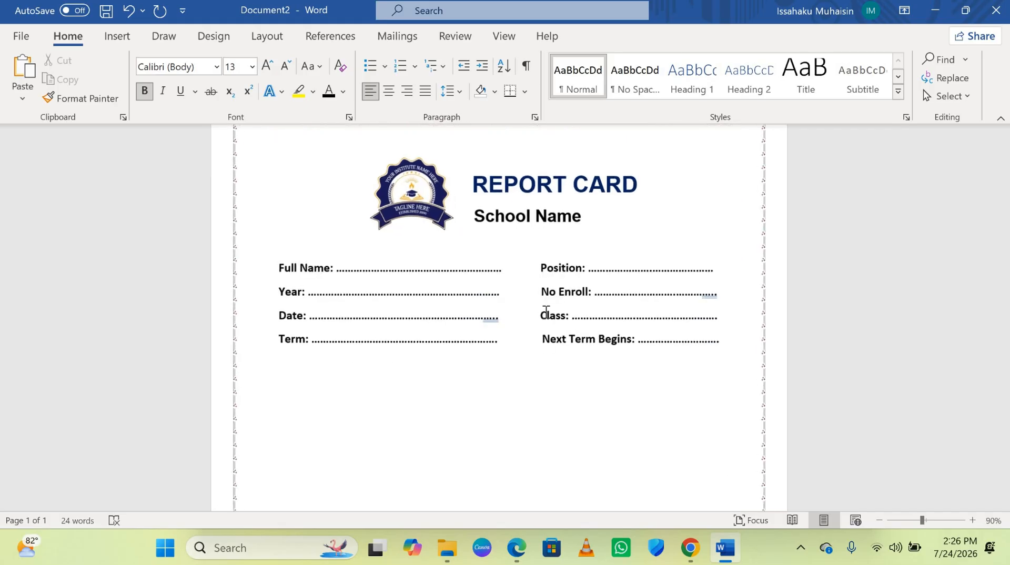
pyautogui.click(543, 341)
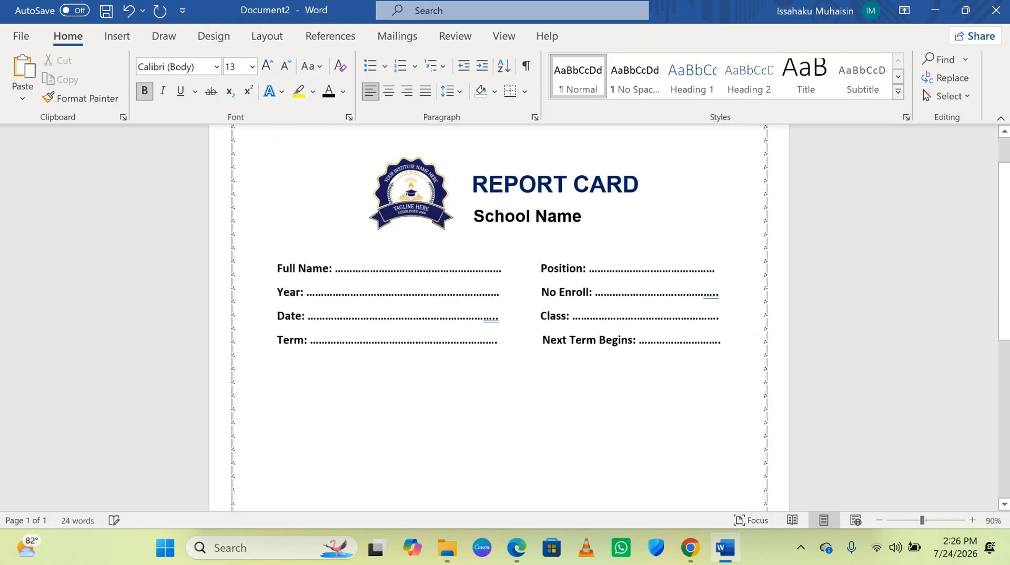
pyautogui.press('BackSpace')
# Add two new lines after the Next Term Begins blank and insert a table with 7 columns and 3 rows there
pyautogui.click(722, 342)
pyautogui.press('Return')
pyautogui.press('Return')
pyautogui.scroll(-3, 182, 378)
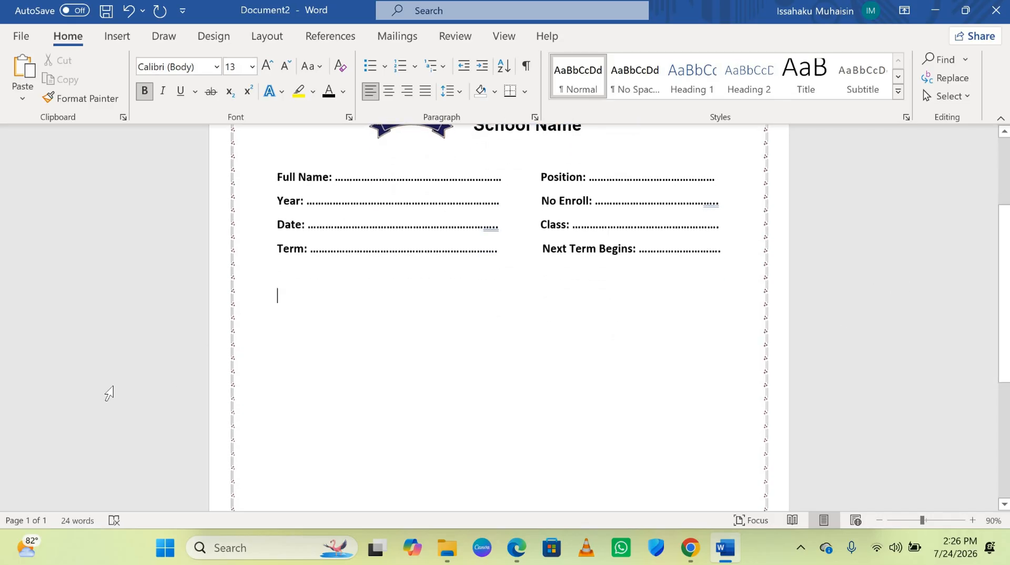
pyautogui.click(117, 35)
pyautogui.click(161, 84)
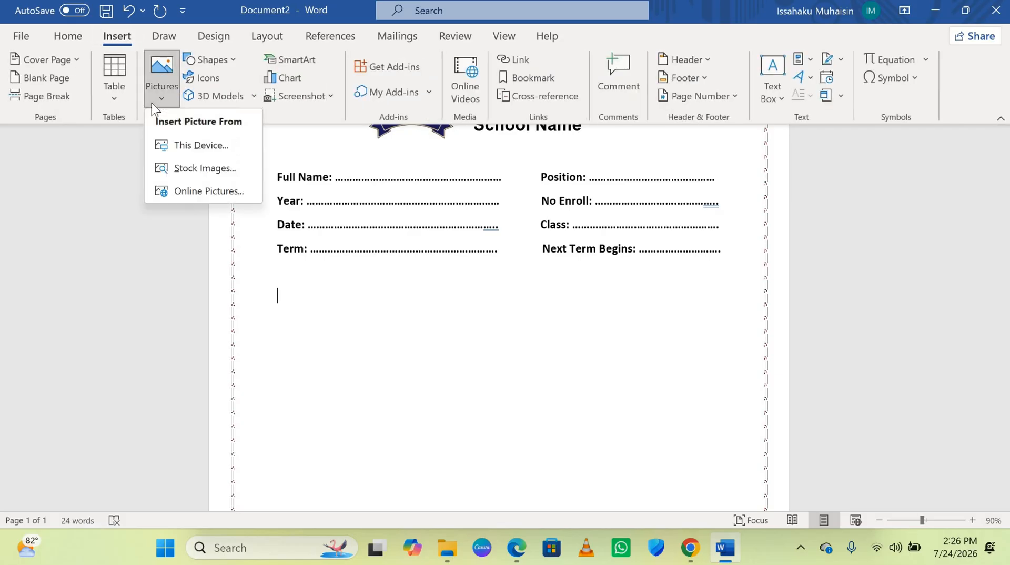
pyautogui.click(118, 98)
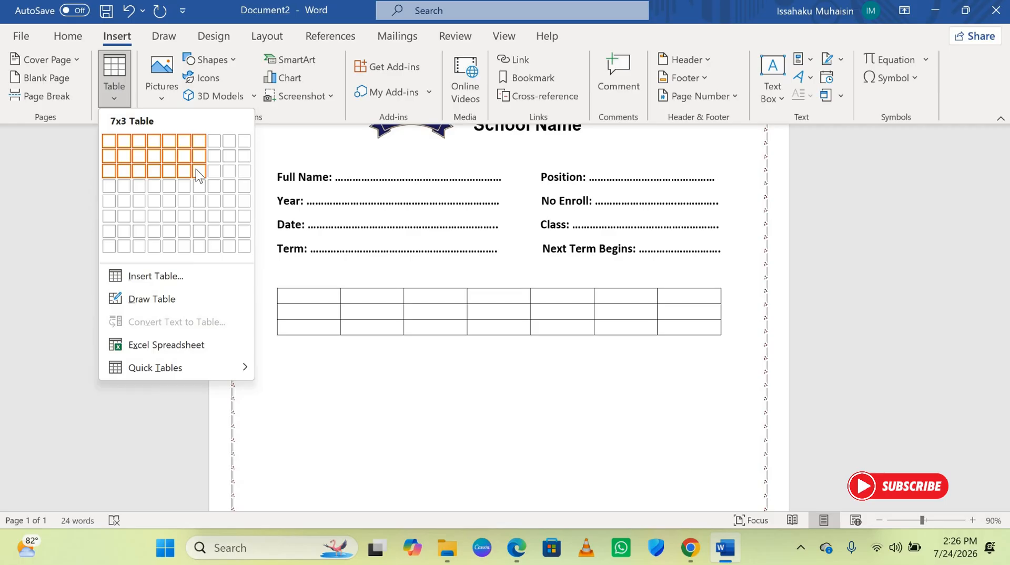
pyautogui.click(196, 169)
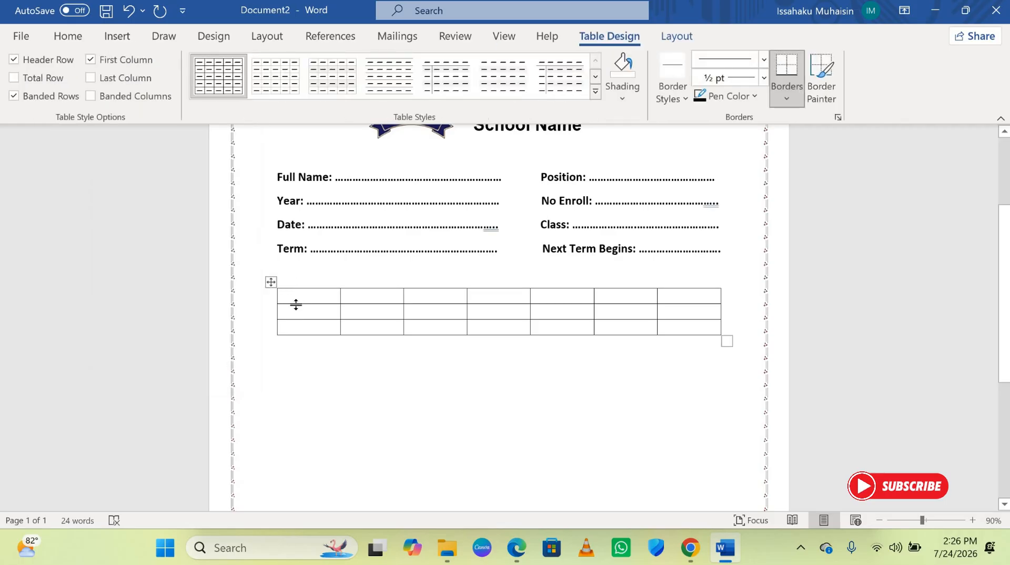
# Make the three table rows taller and enter the first headings SUBJECT, CLASS SCORE and EXAM SCORE
pyautogui.moveTo(295, 306); pyautogui.dragTo(294, 353)
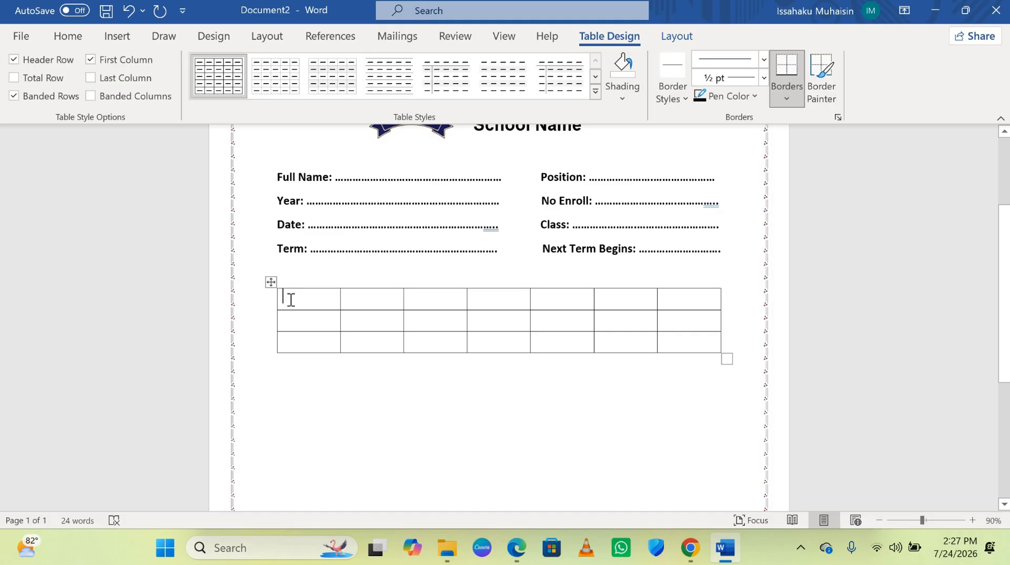
pyautogui.write('SUBJEC')
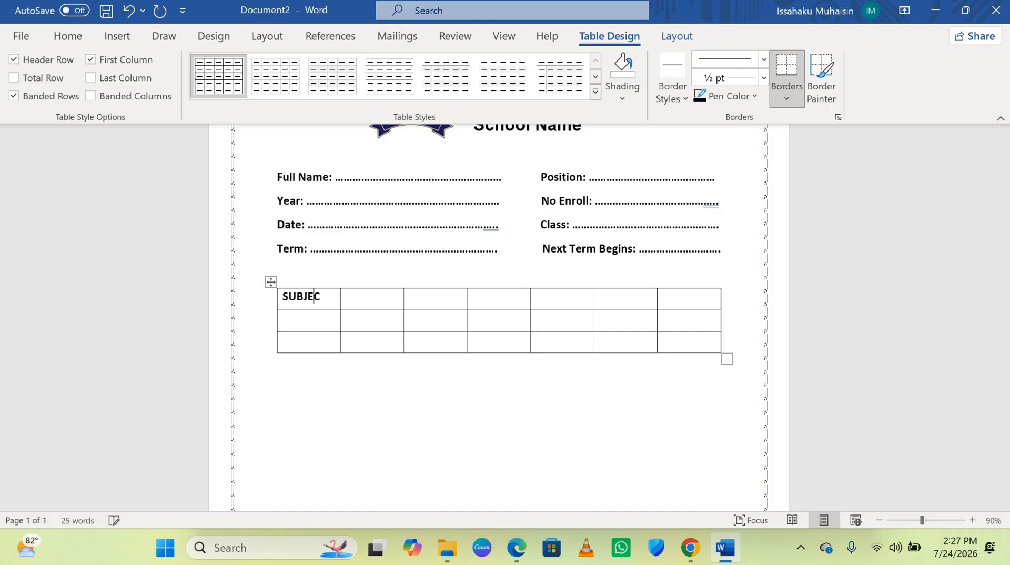
pyautogui.write('T')
pyautogui.press('Tab')
pyautogui.write('CLASS SCORE')
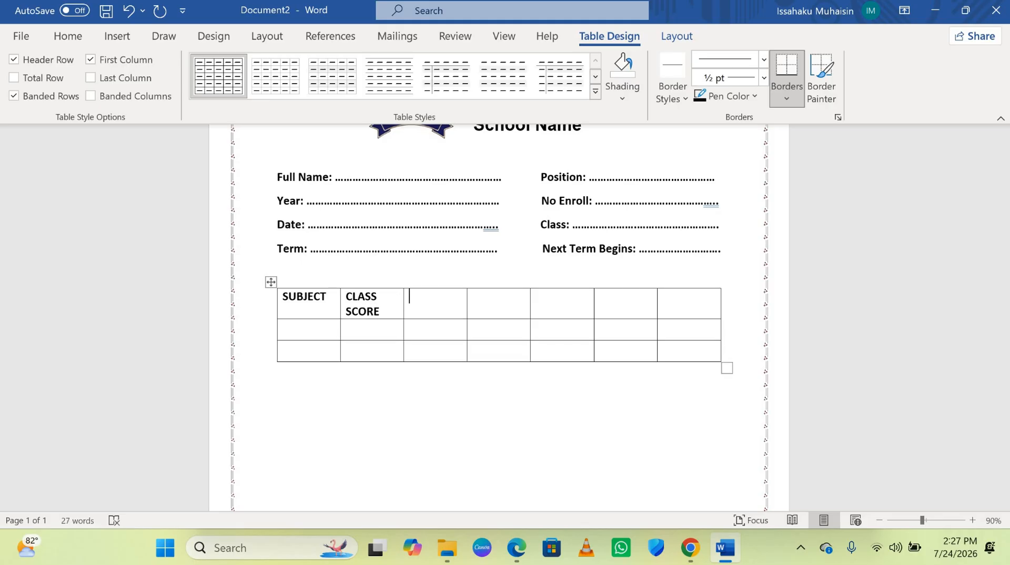
pyautogui.write('EXAM SCORE')
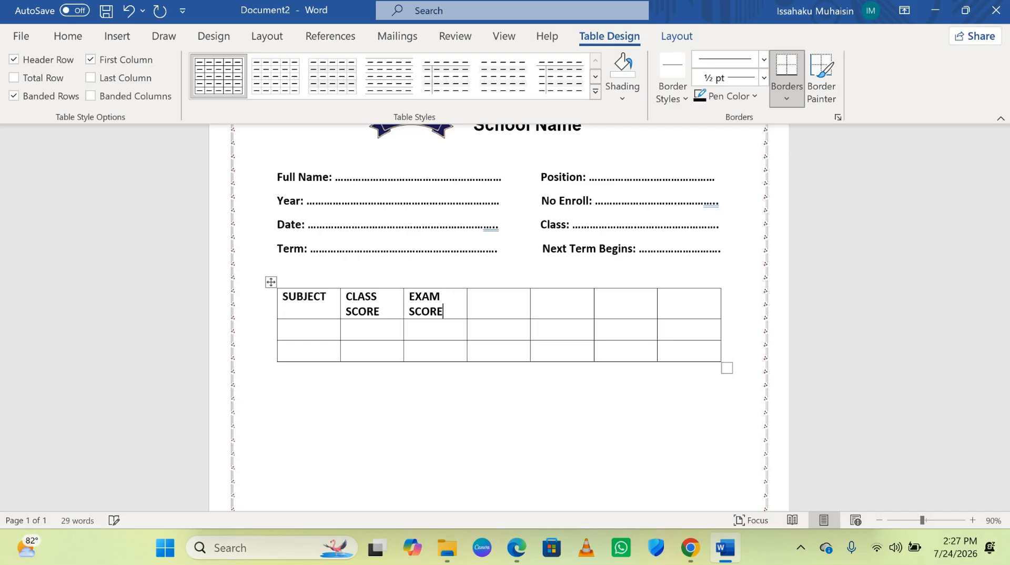
# Enter the remaining column headings TOTAL SCORE, CLASS GRADE, CLASS POSITION and REMARKS
pyautogui.write('TOTAL SCORE')
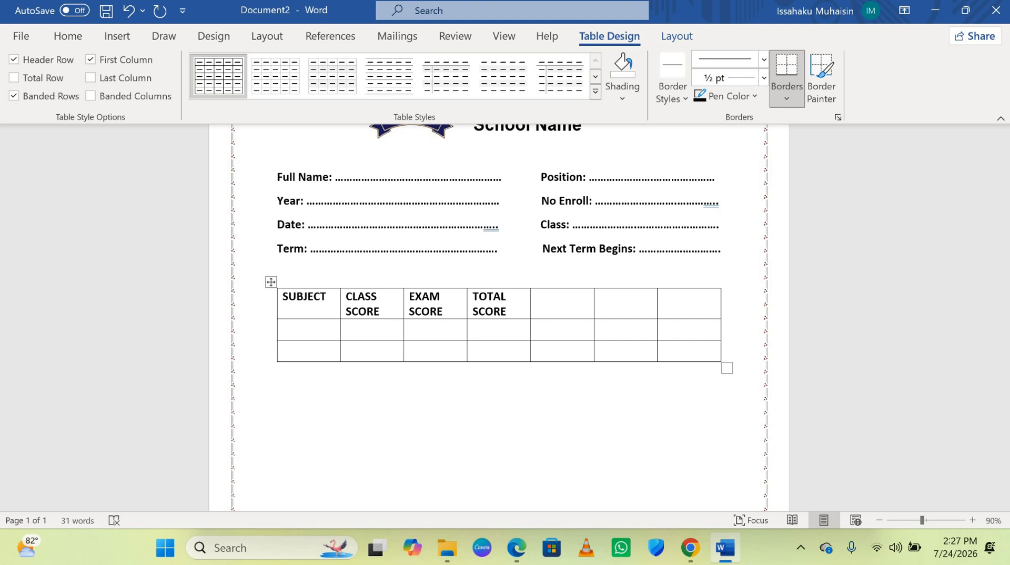
pyautogui.press('Tab')
pyautogui.write('CLASS GAR')
pyautogui.press('BackSpace')
pyautogui.press('BackSpace')
pyautogui.write('RADECLA')
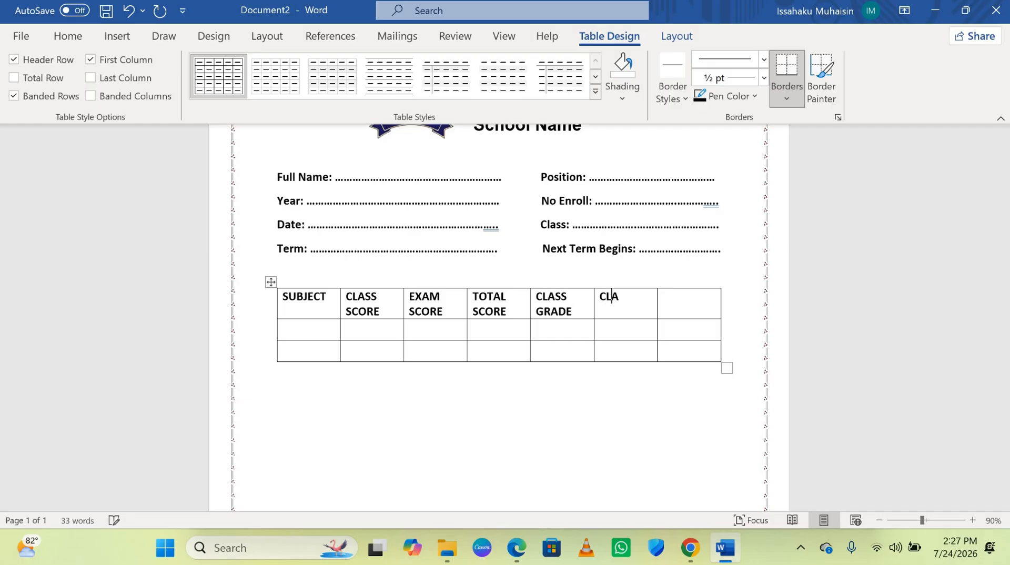
pyautogui.write('SSPO')
pyautogui.press('BackSpace')
pyautogui.press('BackSpace')
pyautogui.write('POSITIO')
pyautogui.write('N')
pyautogui.write('REMARKS')
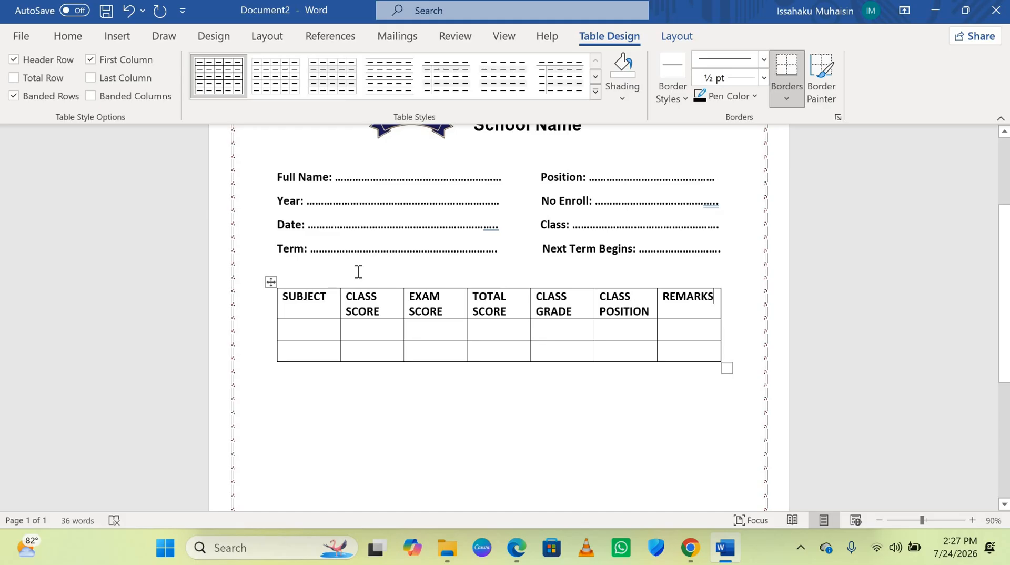
# Widen the table slightly on both sides by moving the outer borders of the SUBJECT and REMARKS columns outward
pyautogui.moveTo(274, 320)
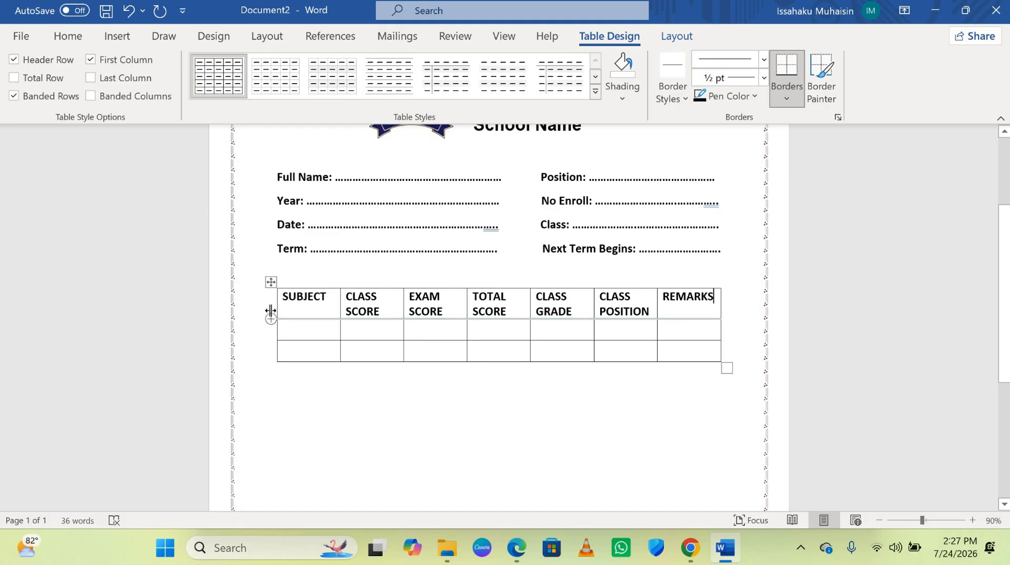
pyautogui.moveTo(277, 311); pyautogui.dragTo(261, 310)
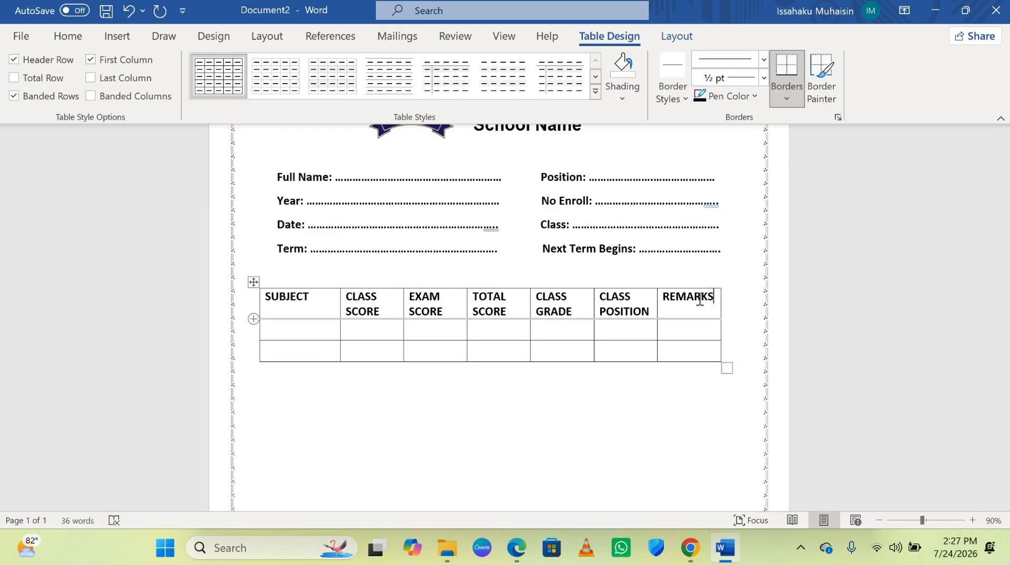
pyautogui.moveTo(721, 305); pyautogui.dragTo(734, 304)
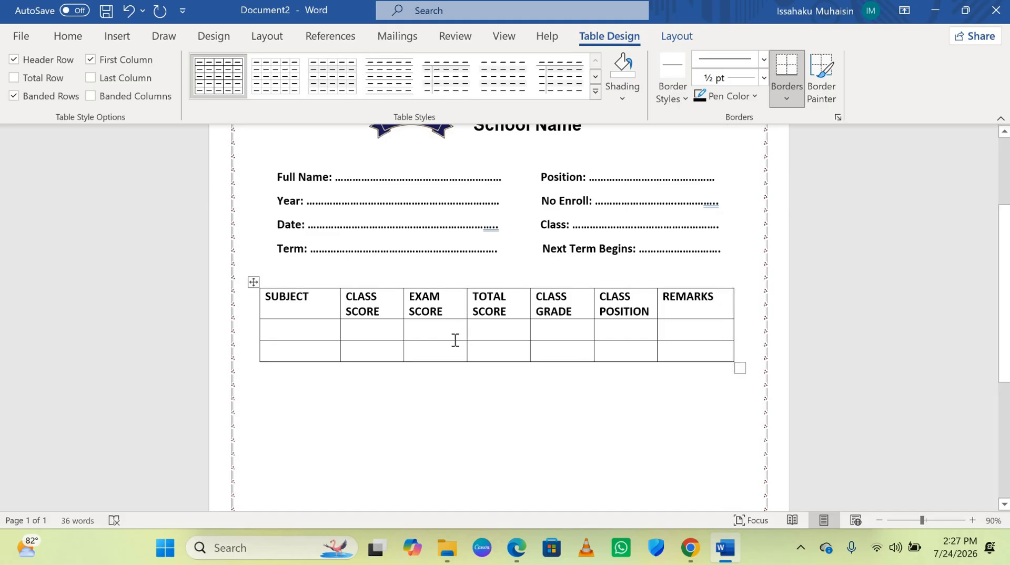
pyautogui.moveTo(454, 344); pyautogui.dragTo(455, 341)
# Add five empty rows at the end of the table
pyautogui.moveTo(254, 362)
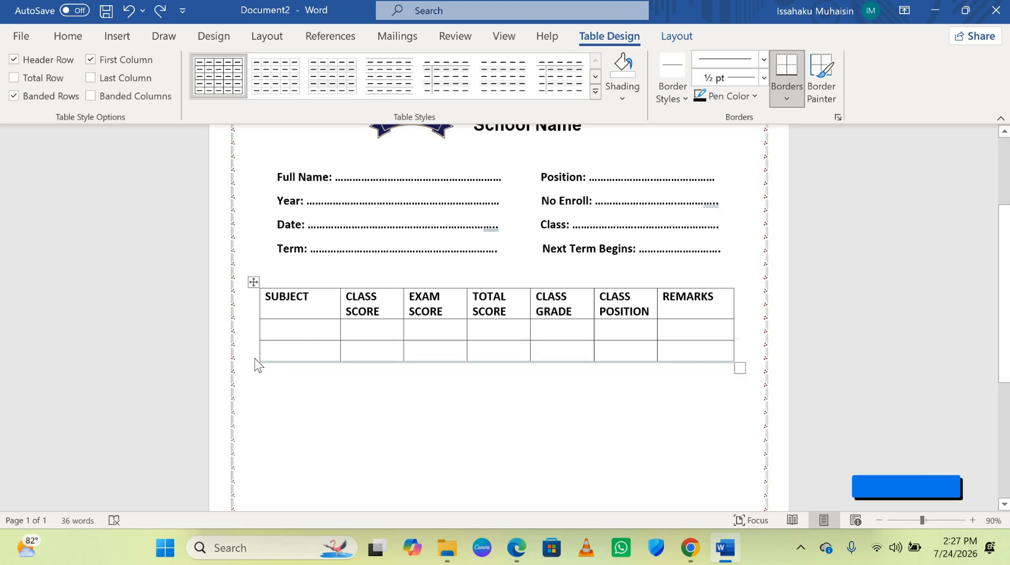
pyautogui.click(254, 362)
pyautogui.click(253, 362)
pyautogui.click(254, 362)
pyautogui.click(253, 362)
pyautogui.click(253, 362)
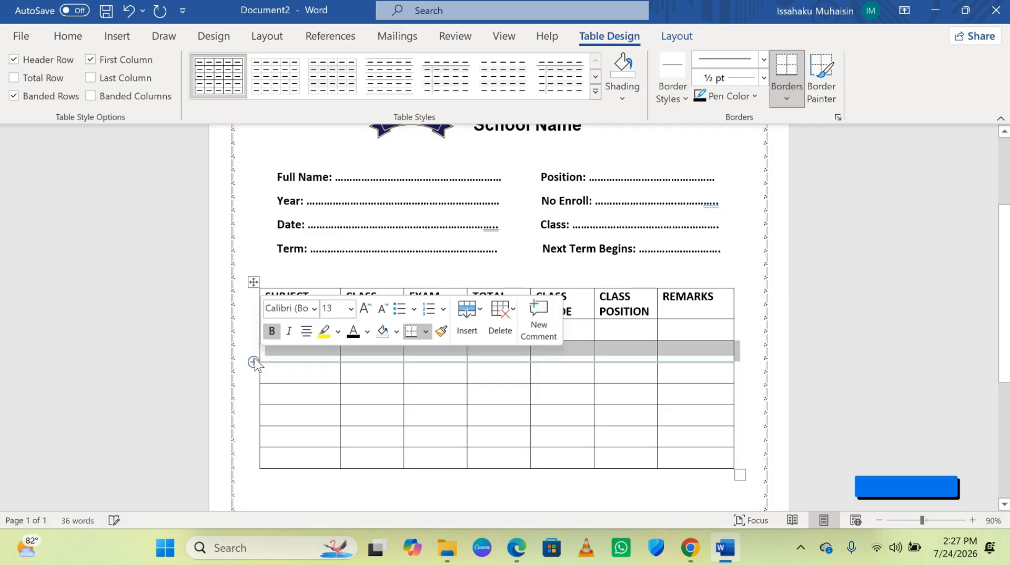
pyautogui.scroll(-3, 339, 392)
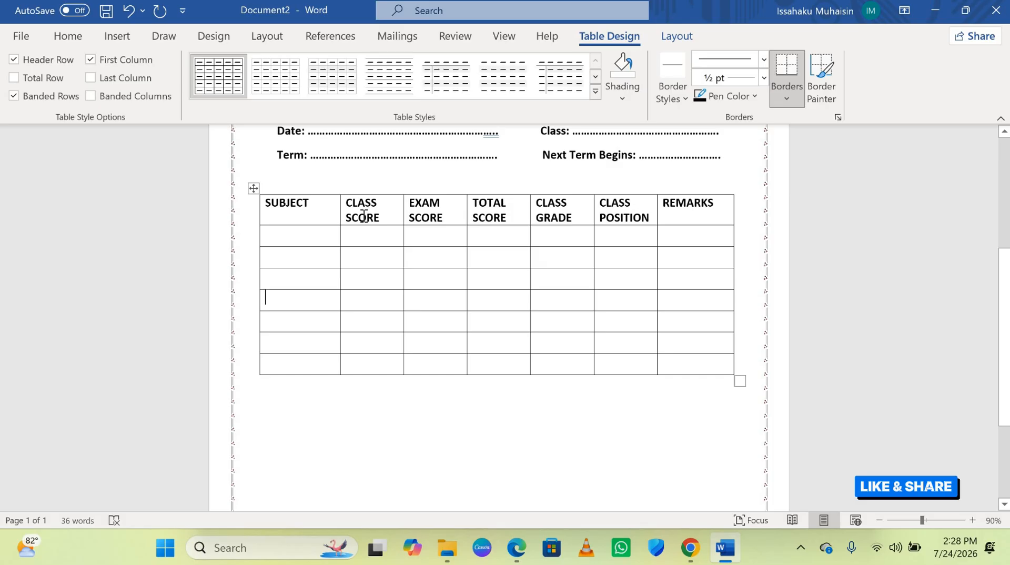
# Center the headings in the table's header row
pyautogui.scroll(3, 365, 215)
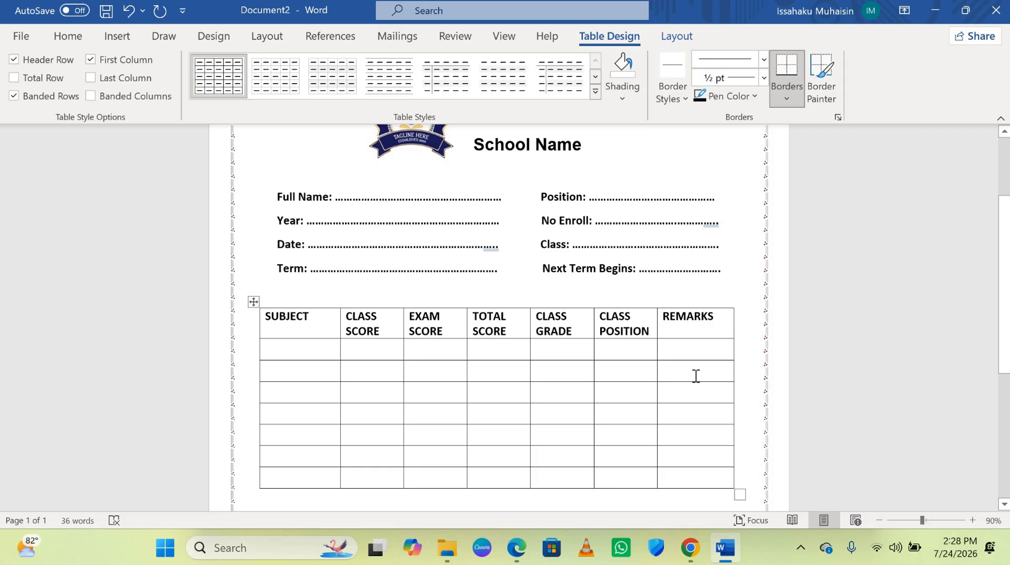
pyautogui.click(249, 326)
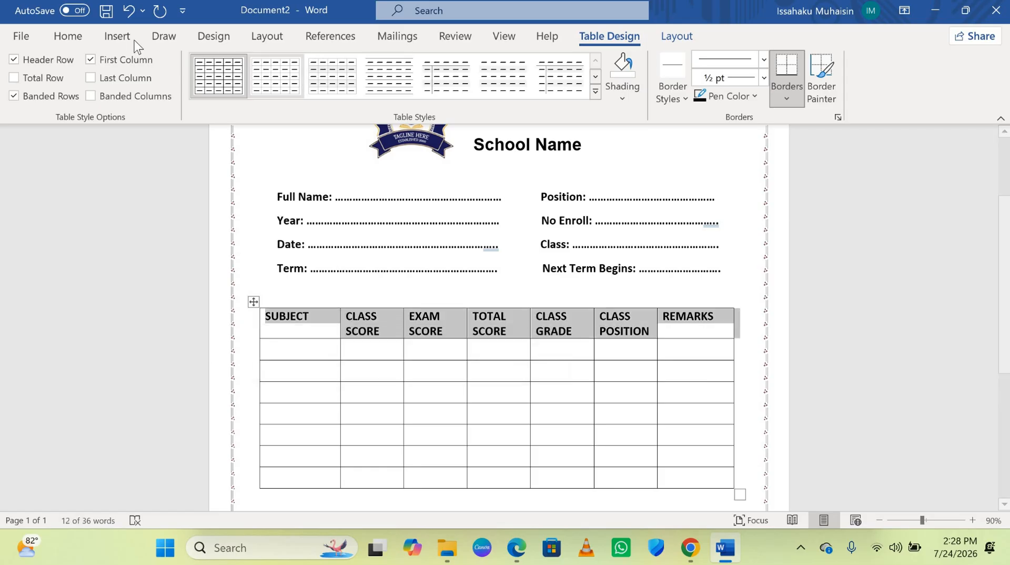
pyautogui.hotkey('ctrl', 'e')
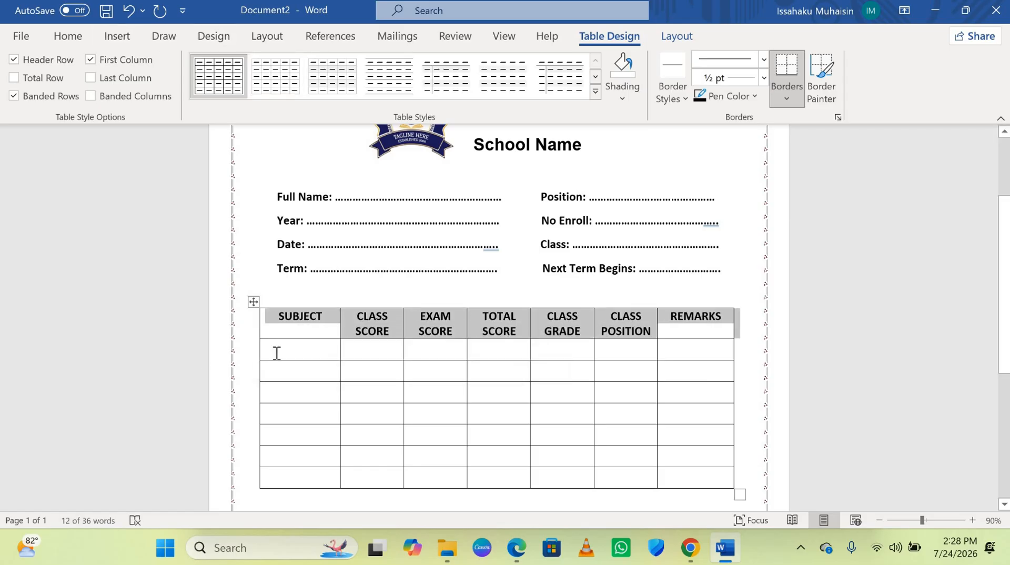
pyautogui.click(277, 353)
# Add one more empty row at the end of the table, and select the empty paragraph below it
pyautogui.scroll(-5, 276, 353)
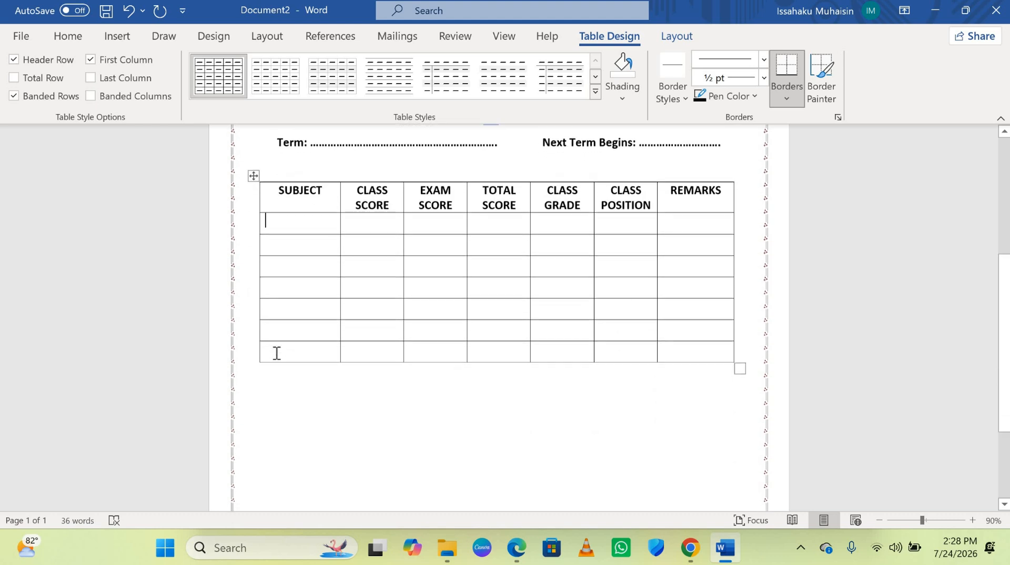
pyautogui.scroll(-5, 317, 352)
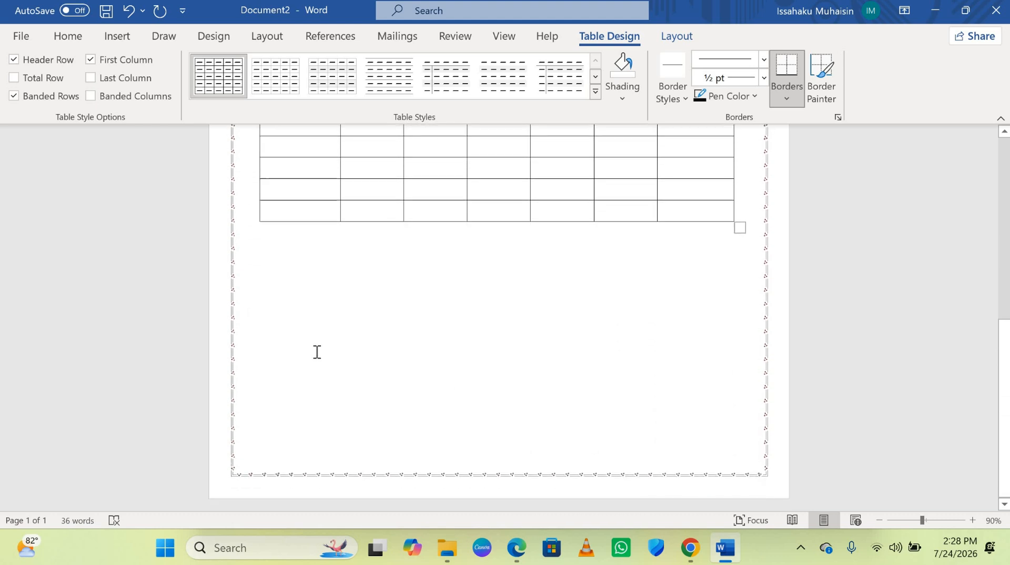
pyautogui.click(254, 222)
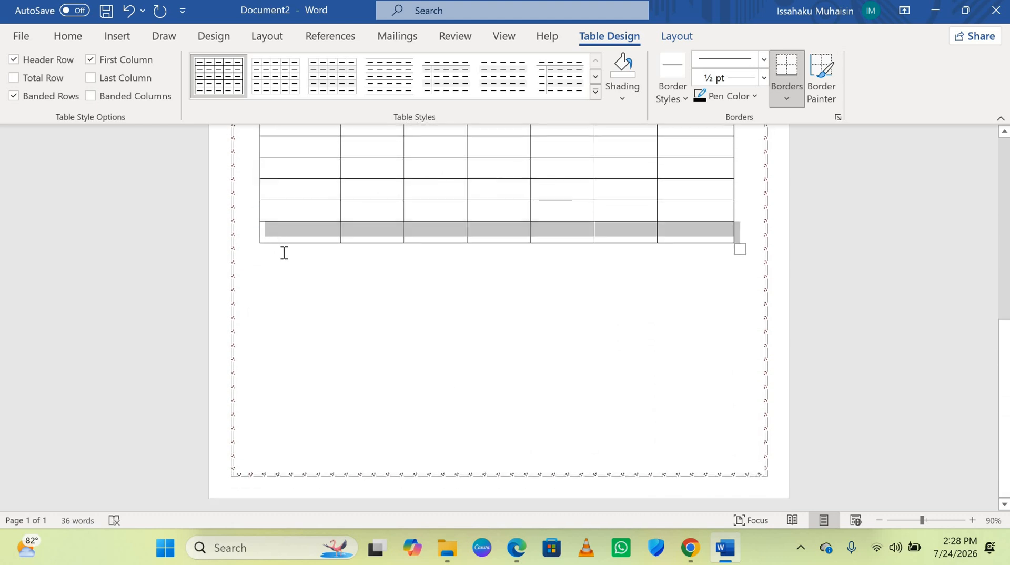
pyautogui.click(284, 253)
pyautogui.doubleClick(284, 253)
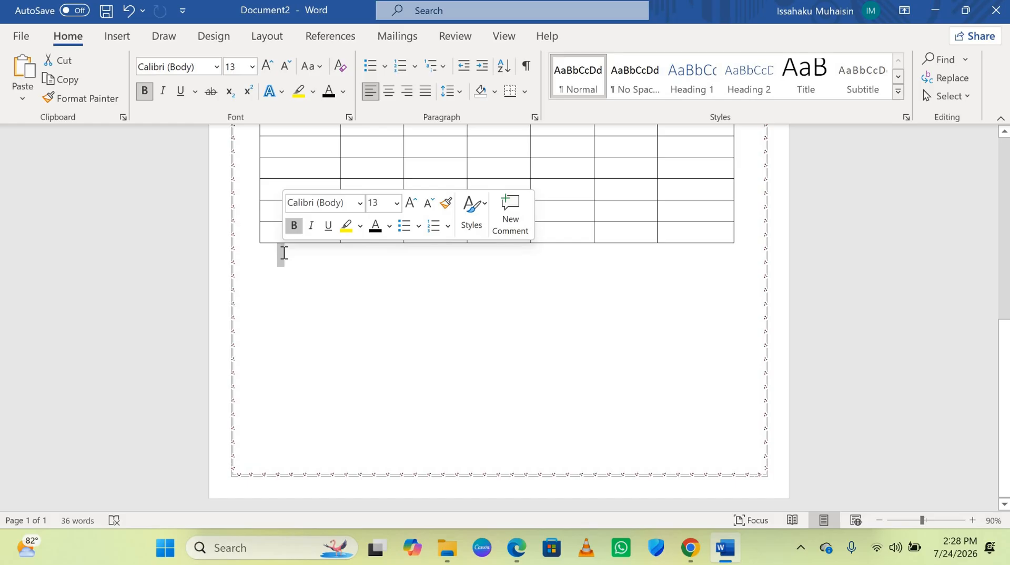
# Add a line below the table with the dotted fields "Attendance:" and "Out of:"
pyautogui.click(284, 252)
pyautogui.press('Return')
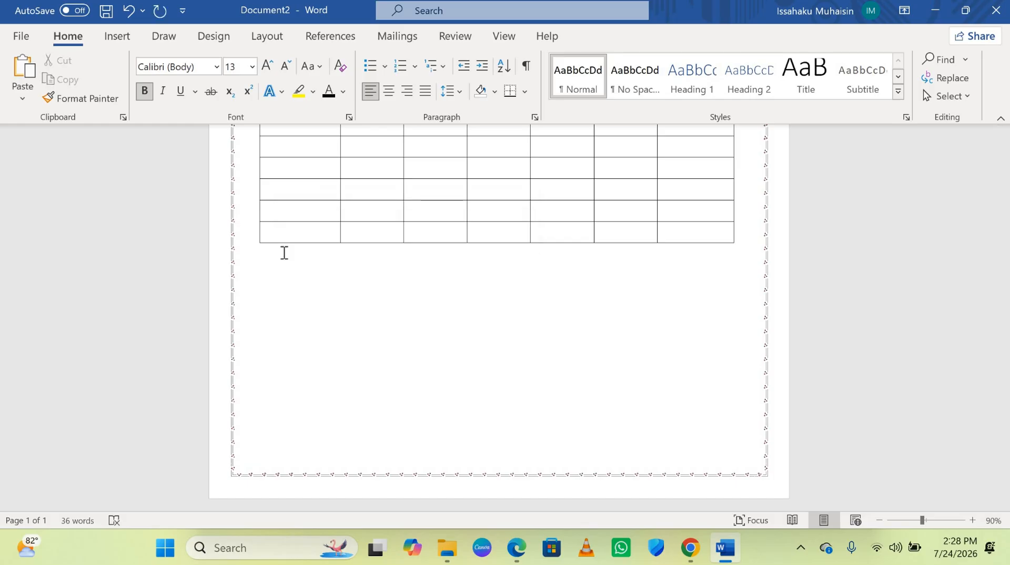
pyautogui.write('Atten')
pyautogui.write('de')
pyautogui.write('ance')
pyautogui.write(': ...................')
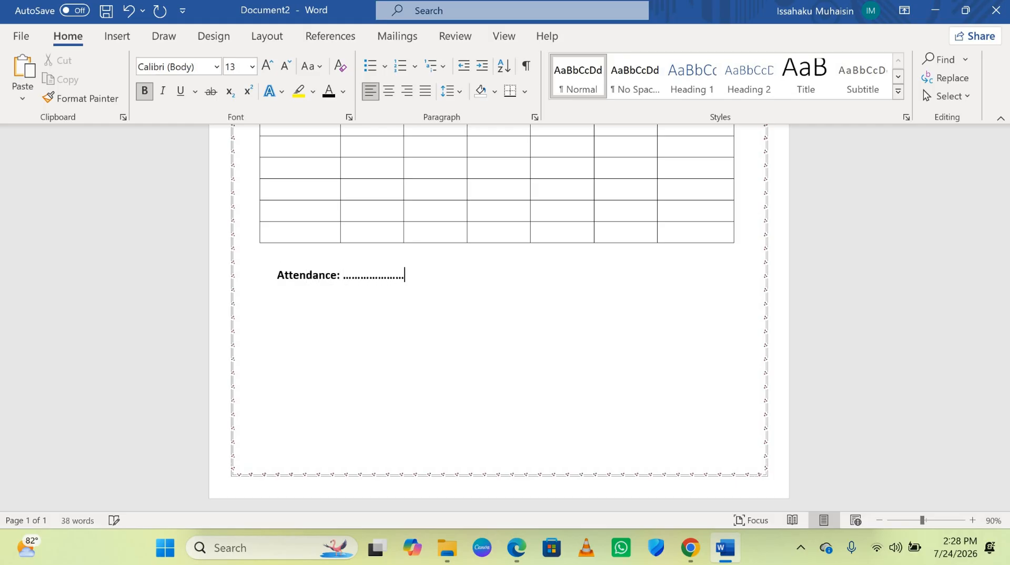
pyautogui.write('....... Out of: .................................')
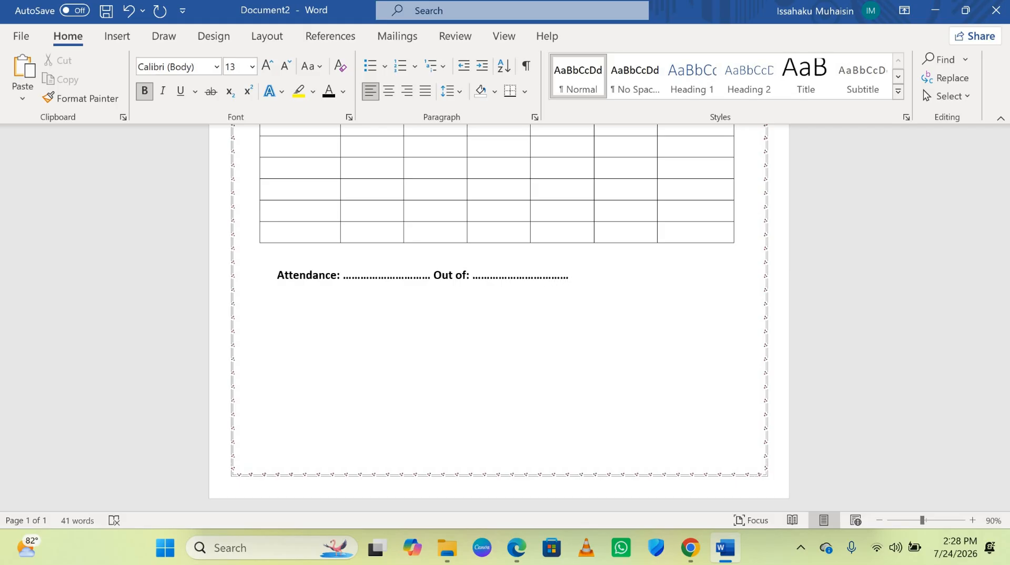
# Add a dotted "Promoted to:" field at the end of the attendance line
pyautogui.write(' Promoted t')
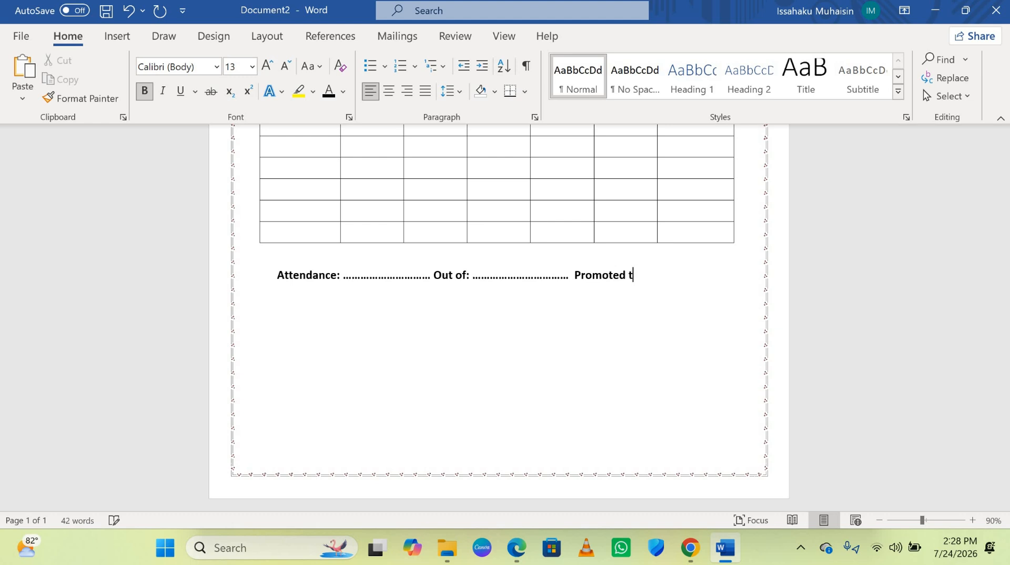
pyautogui.write('o: ........................')
pyautogui.press('BackSpace')
pyautogui.press('BackSpace')
pyautogui.press('BackSpace')
pyautogui.press('BackSpace')
pyautogui.press('BackSpace')
pyautogui.press('BackSpace')
pyautogui.write('.')
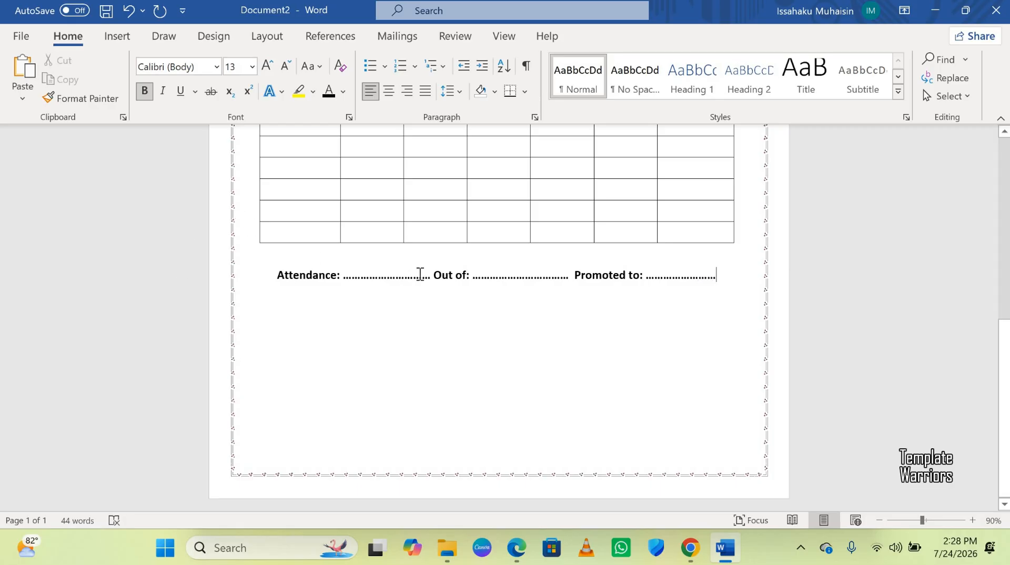
# Shorten the dotted blank after "Attendance:"
pyautogui.click(422, 274)
pyautogui.press('BackSpace')
pyautogui.press('BackSpace')
pyautogui.press('BackSpace')
pyautogui.press('BackSpace')
pyautogui.press('BackSpace')
pyautogui.press('BackSpace')
pyautogui.press('BackSpace')
pyautogui.press('BackSpace')
pyautogui.press('BackSpace')
pyautogui.press('BackSpace')
pyautogui.press('BackSpace')
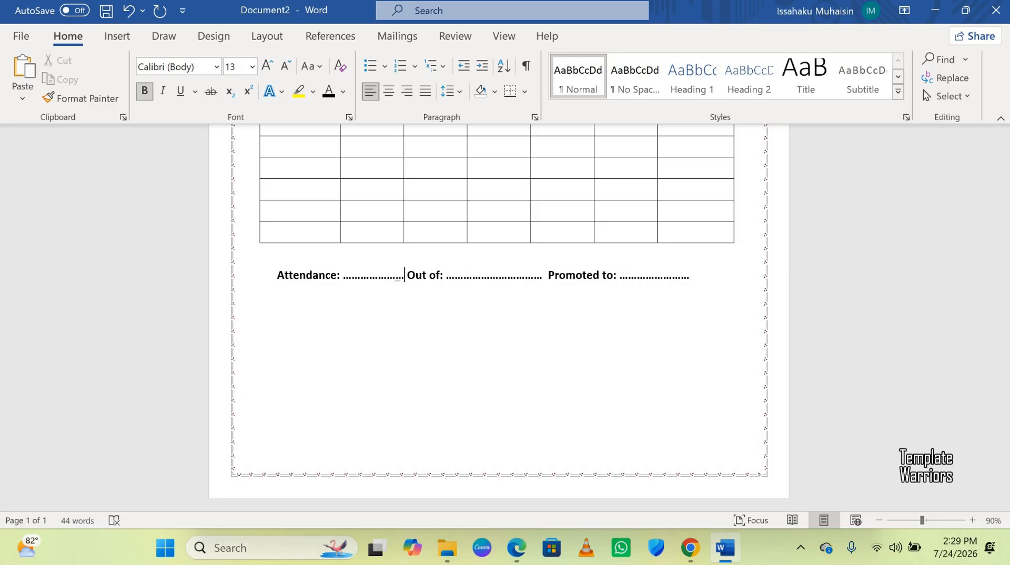
# Shorten the dotted blank after "Out of:", keeping a space after the colon
pyautogui.press('Right')
pyautogui.press('Right')
pyautogui.press('Right')
pyautogui.press('Right')
pyautogui.press('BackSpace')
pyautogui.press('BackSpace')
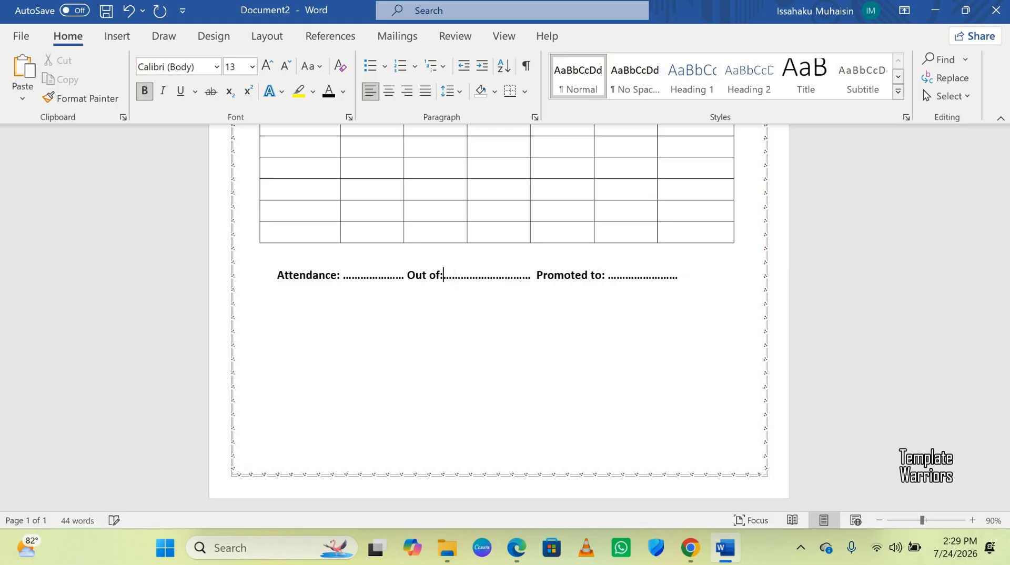
pyautogui.press('Right')
pyautogui.press('Right')
pyautogui.press('Right')
pyautogui.press('Right')
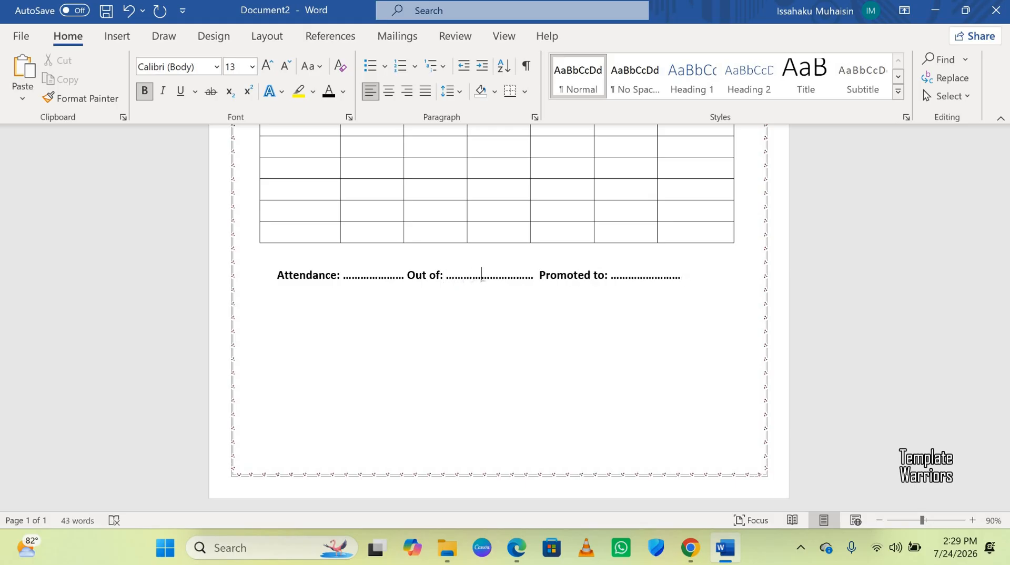
pyautogui.press('BackSpace')
pyautogui.press('BackSpace')
# Widen the gaps before "Out of:" and "Promoted to:" to spread the three fields across the line
pyautogui.press('Left')
pyautogui.press('Left')
pyautogui.press('Left')
pyautogui.press('Left')
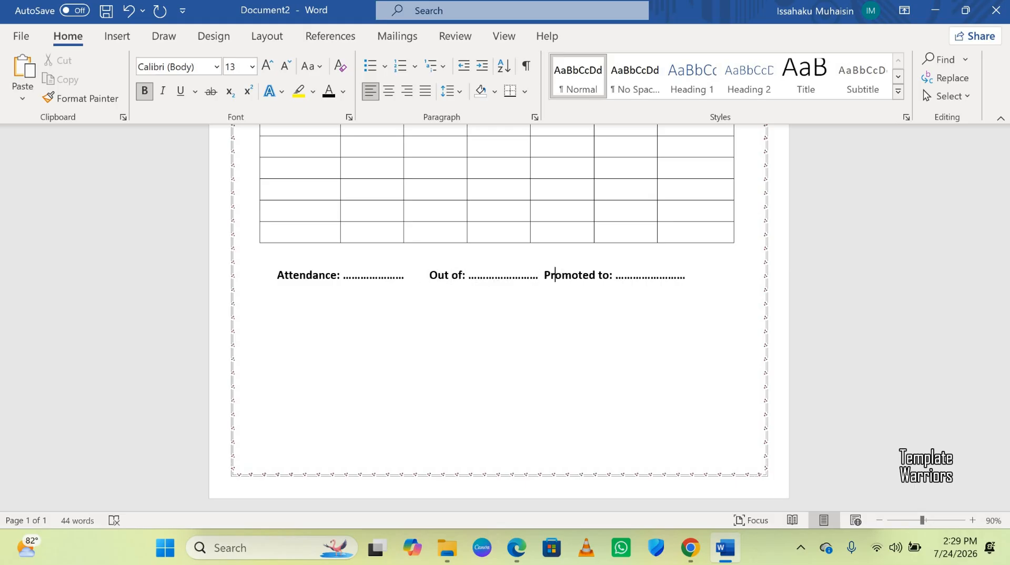
pyautogui.press('Left')
pyautogui.press('Left')
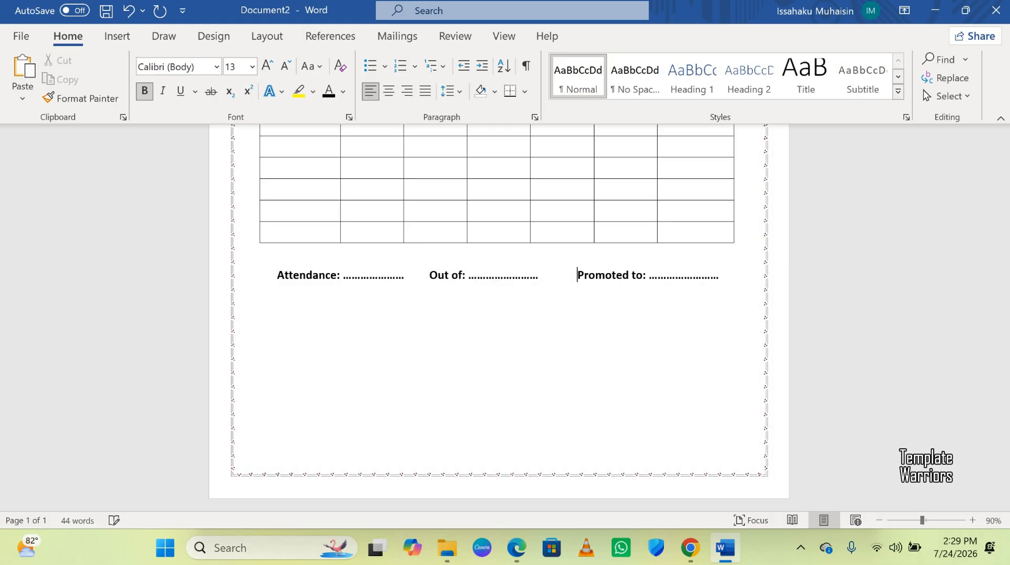
pyautogui.press('Left')
pyautogui.press('Left')
pyautogui.press('Left')
pyautogui.press('Left')
pyautogui.press('Left')
pyautogui.press('Left')
pyautogui.press('Left')
pyautogui.press('Left')
pyautogui.press('Left')
pyautogui.press('Left')
pyautogui.press('Left')
pyautogui.press('Left')
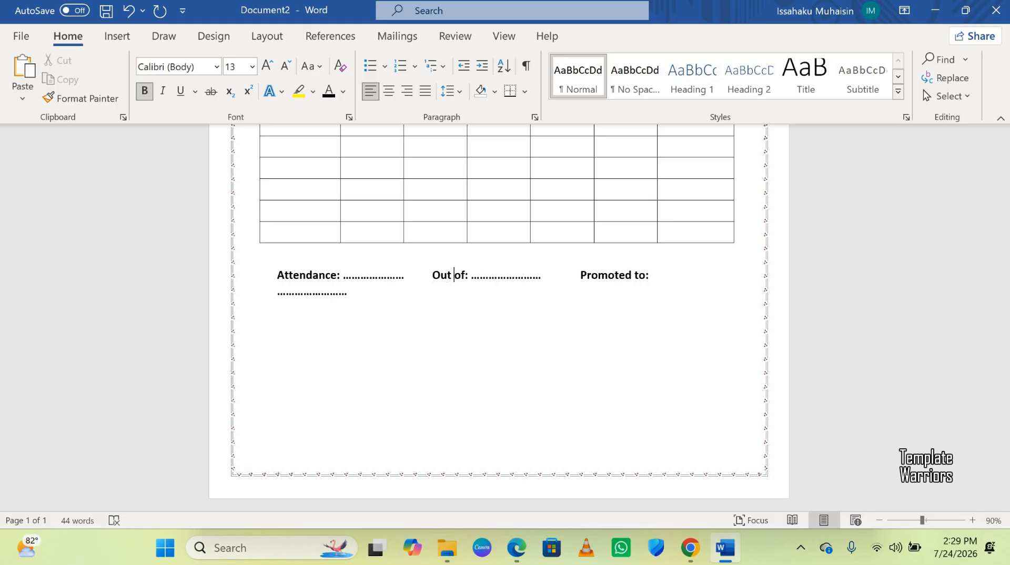
# Remove a few more dots after "Out of:" so all three fields fit on one line
pyautogui.press('Delete')
pyautogui.press('Delete')
pyautogui.press('Delete')
pyautogui.press('Delete')
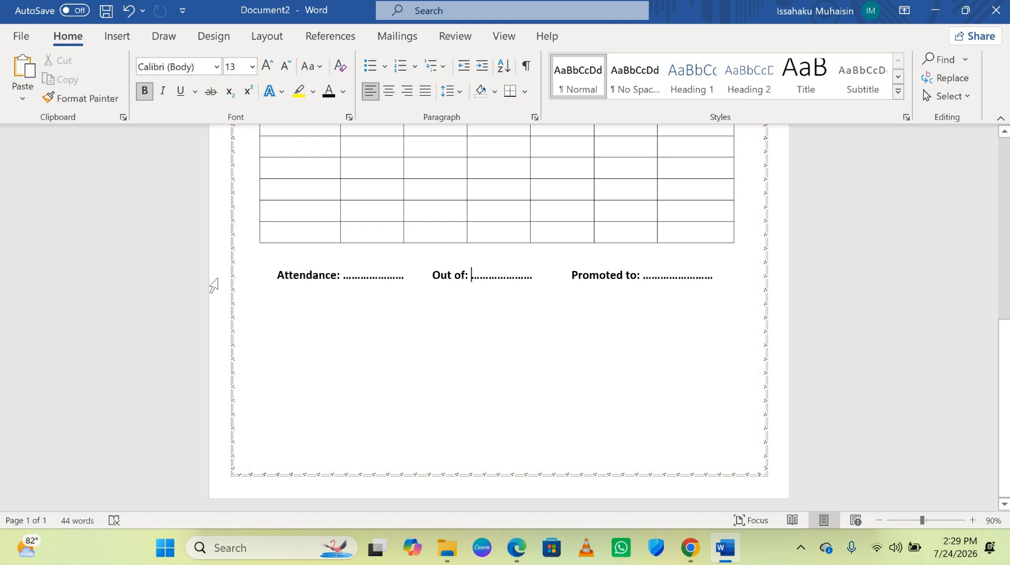
# Remove the bold formatting from the attendance line
pyautogui.click(213, 285)
pyautogui.hotkey('ctrl', 'b')
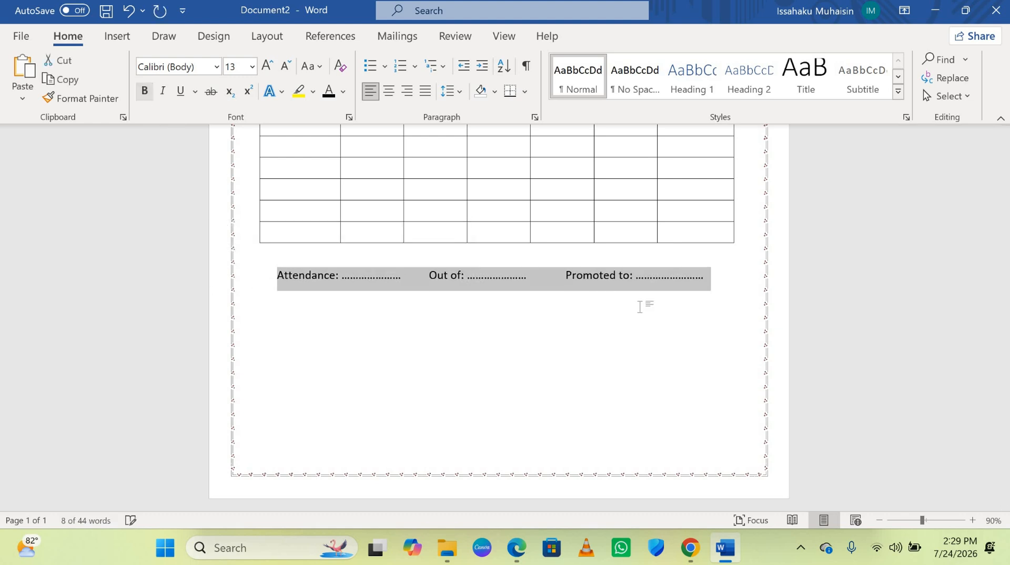
pyautogui.click(720, 287)
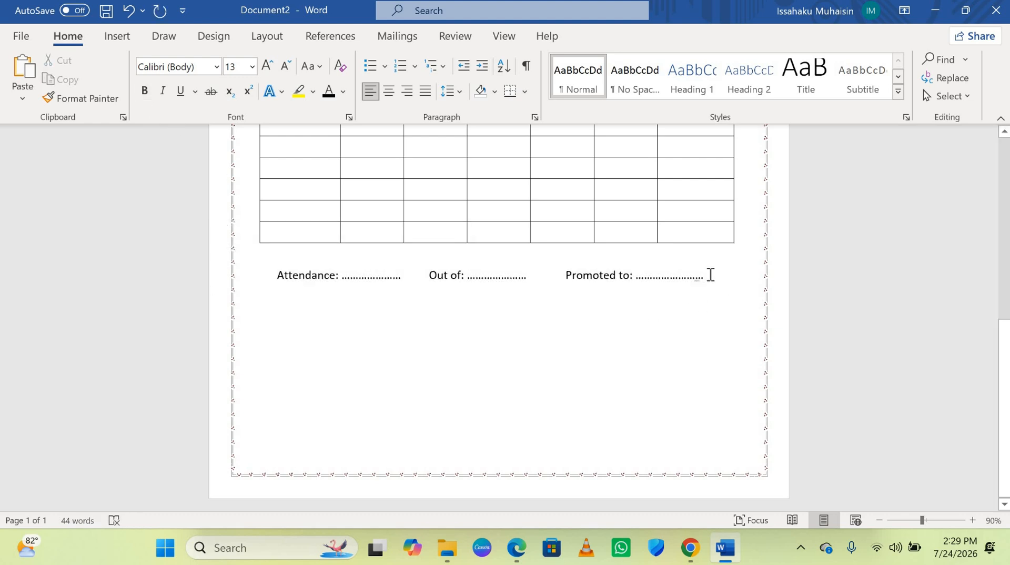
pyautogui.moveTo(710, 275); pyautogui.dragTo(297, 275)
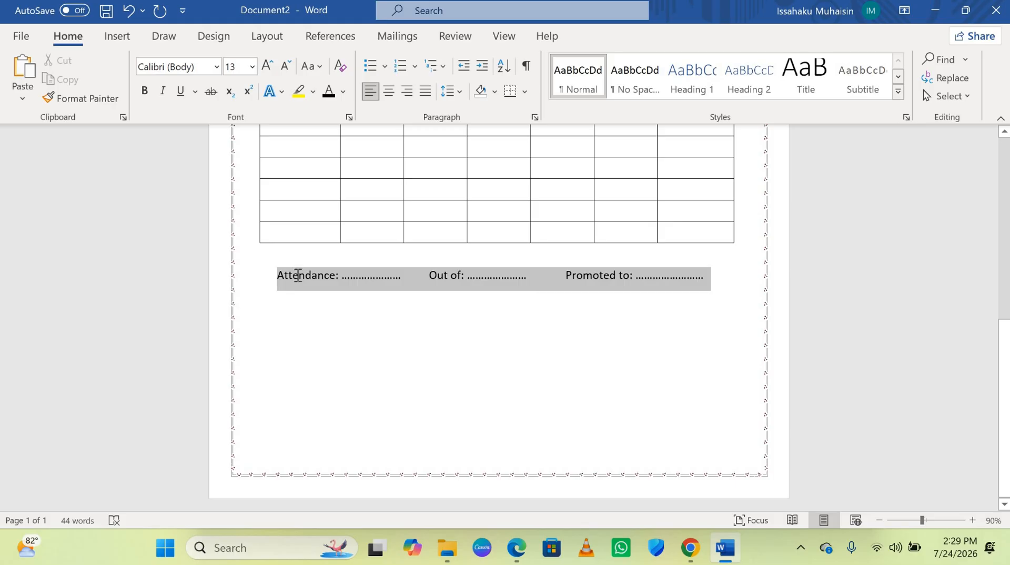
# Add a "Conduct/Character:" line below with a dotted blank reaching the end of the attendance line
pyautogui.click(706, 293)
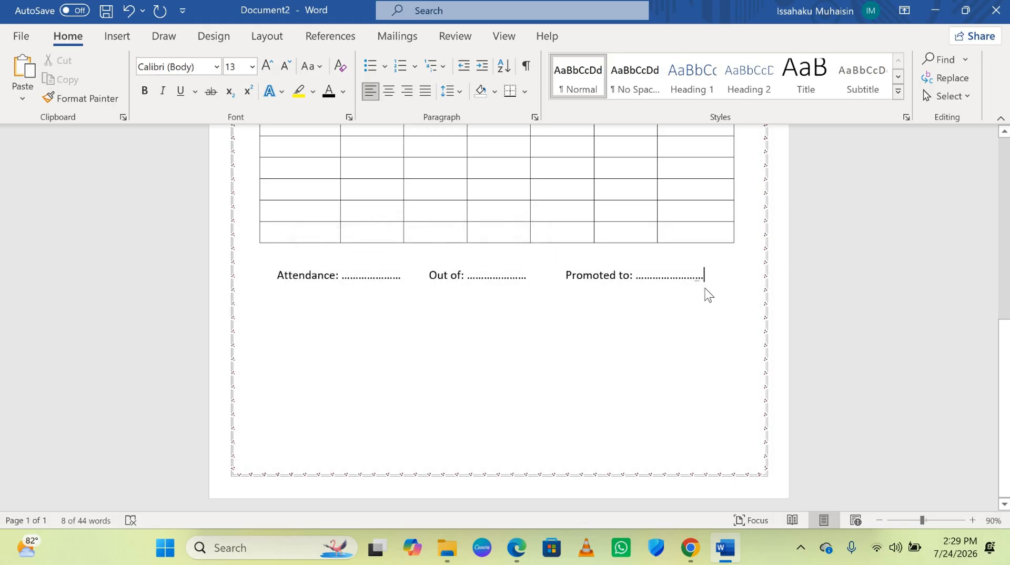
pyautogui.press('Return')
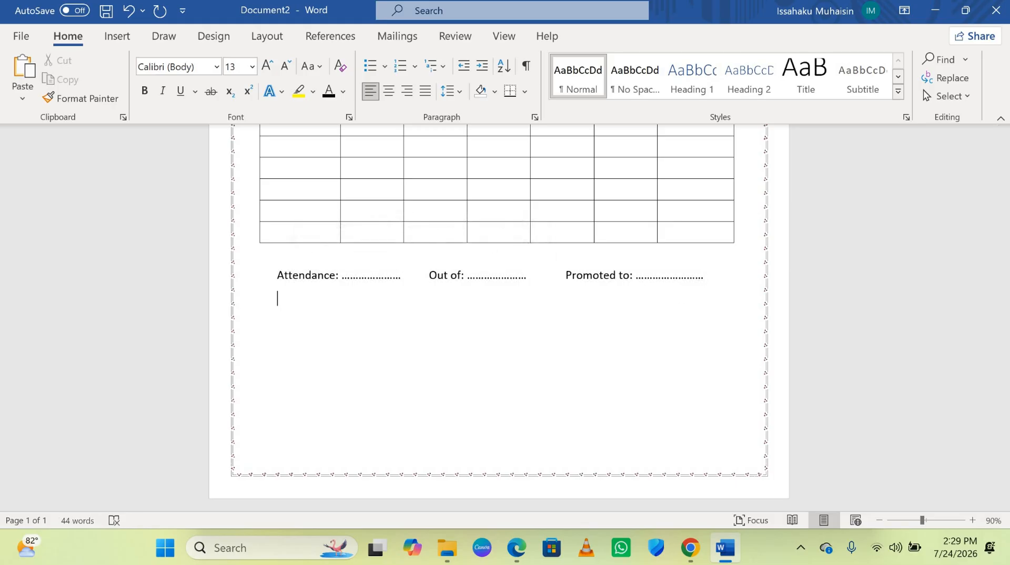
pyautogui.write('Conduct/Charater')
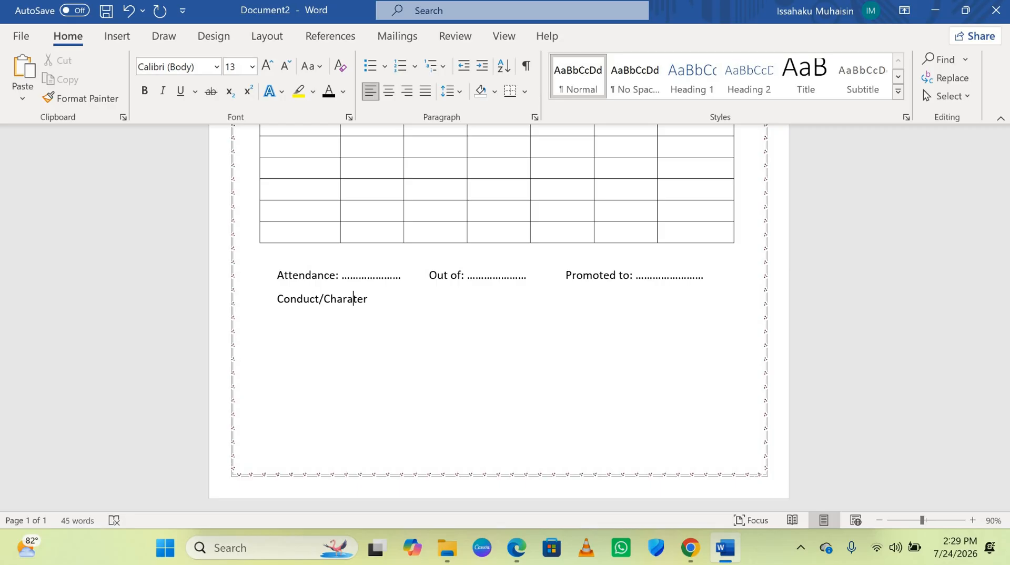
pyautogui.write('c')
pyautogui.write('...........................................................................................')
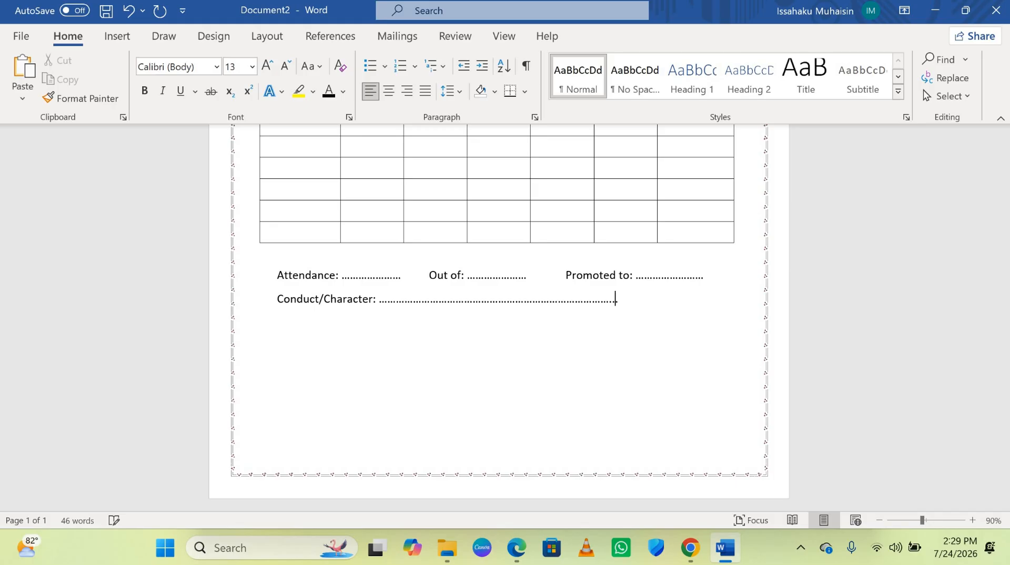
pyautogui.write('.............................')
# Add an "Adjustment:" line with a dotted blank about as long as the line above reaches
pyautogui.press('Return')
pyautogui.write('Adjuste')
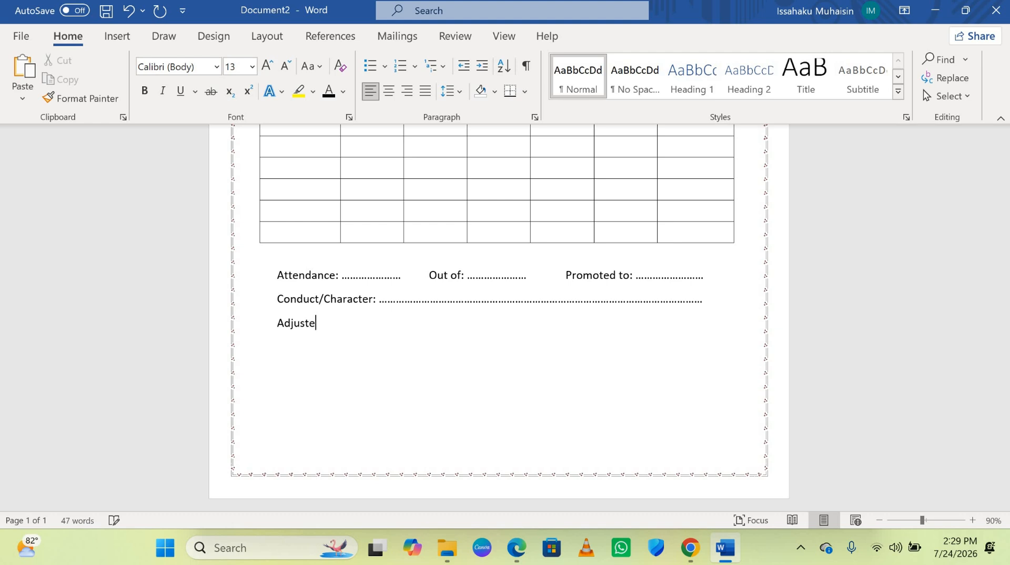
pyautogui.press('BackSpace')
pyautogui.write('ment: .....................................................................................................')
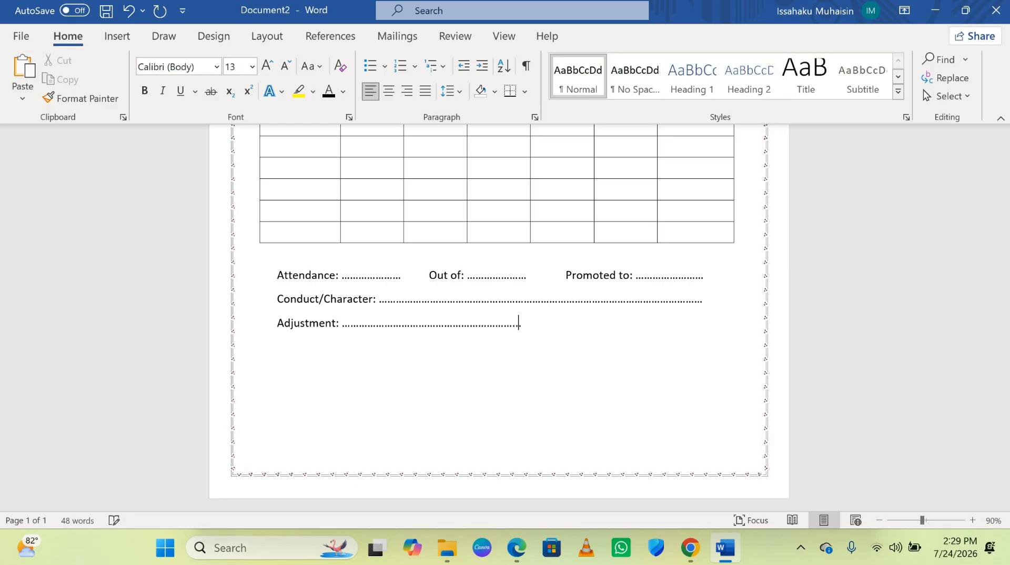
pyautogui.write('.........................................................')
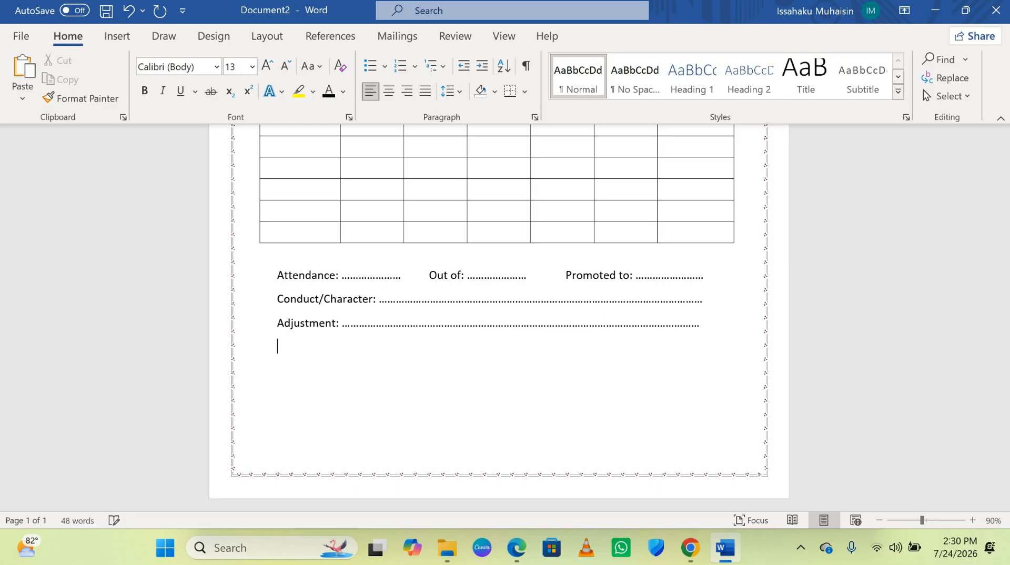
# Add a "Teacher's Remarks:" line with a dotted blank reaching the end of the lines above
pyautogui.write("Teacher's Remarks")
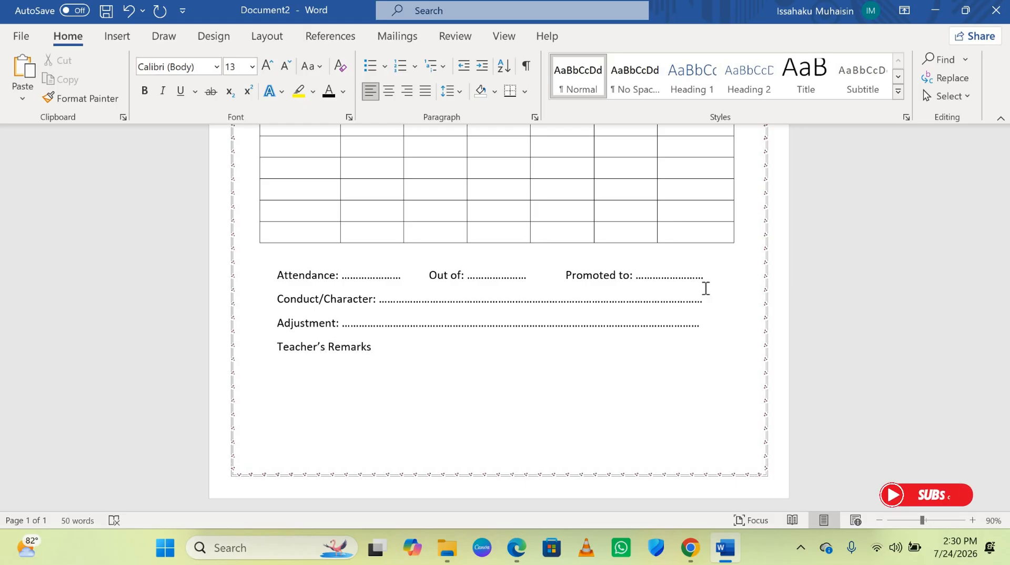
pyautogui.write(': ....................')
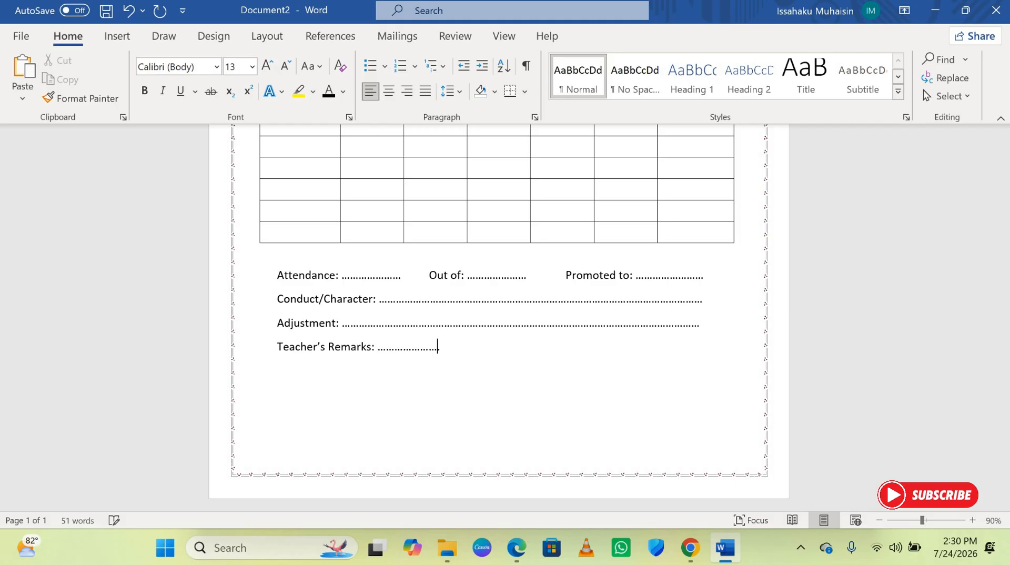
pyautogui.write('.............................................................................................................')
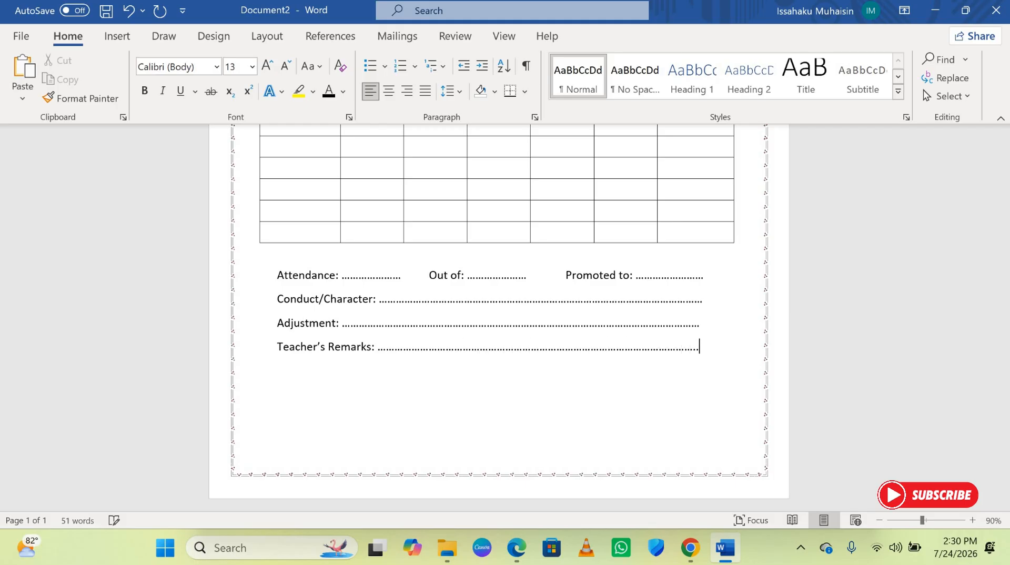
# Leave one blank line and add "Headmaster's Signature:" followed by a shorter dotted blank
pyautogui.press('Return')
pyautogui.write("Headmaster's ")
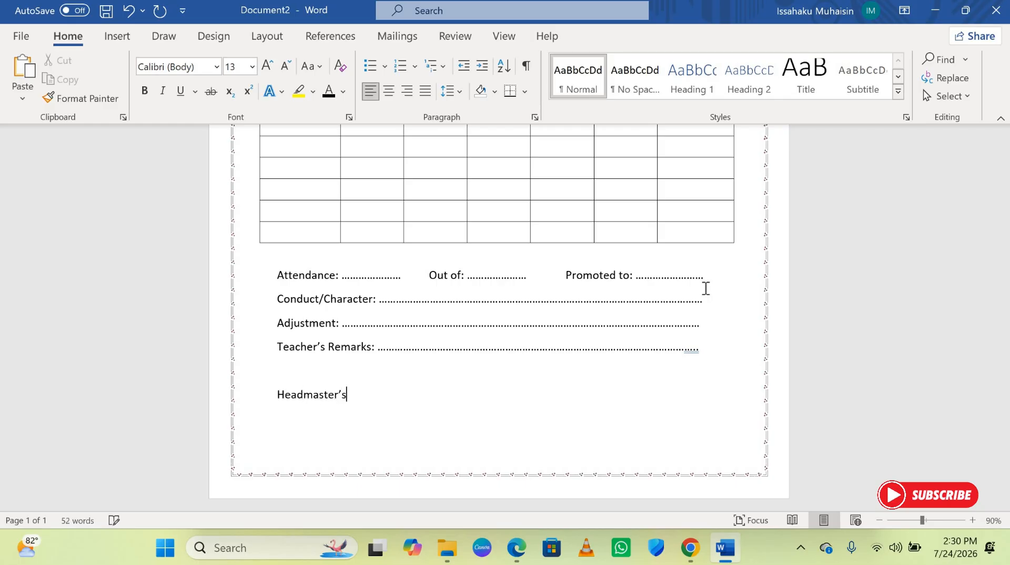
pyautogui.write('Signature: .............................................')
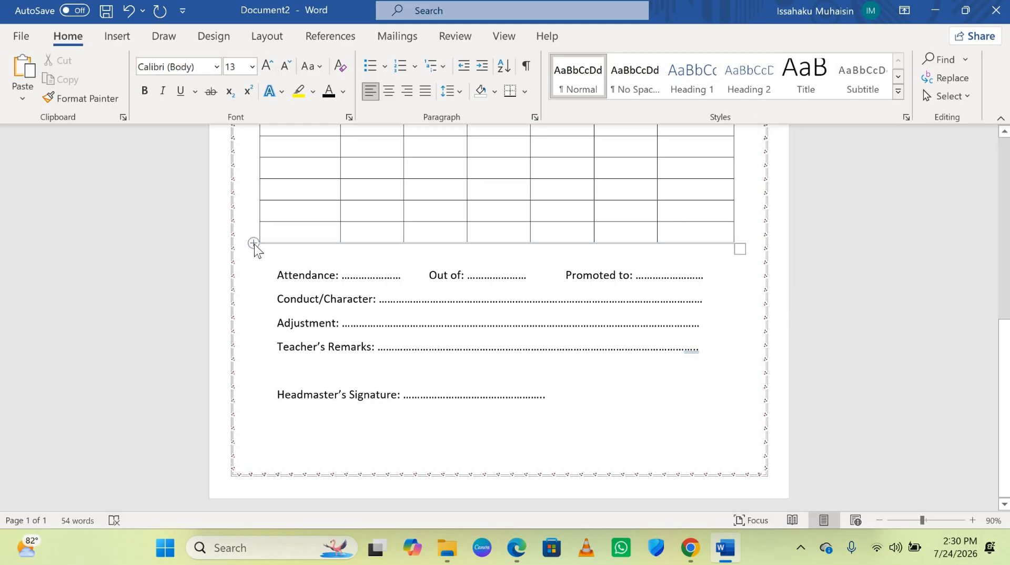
# Add another empty row at the end of the table
pyautogui.click(254, 243)
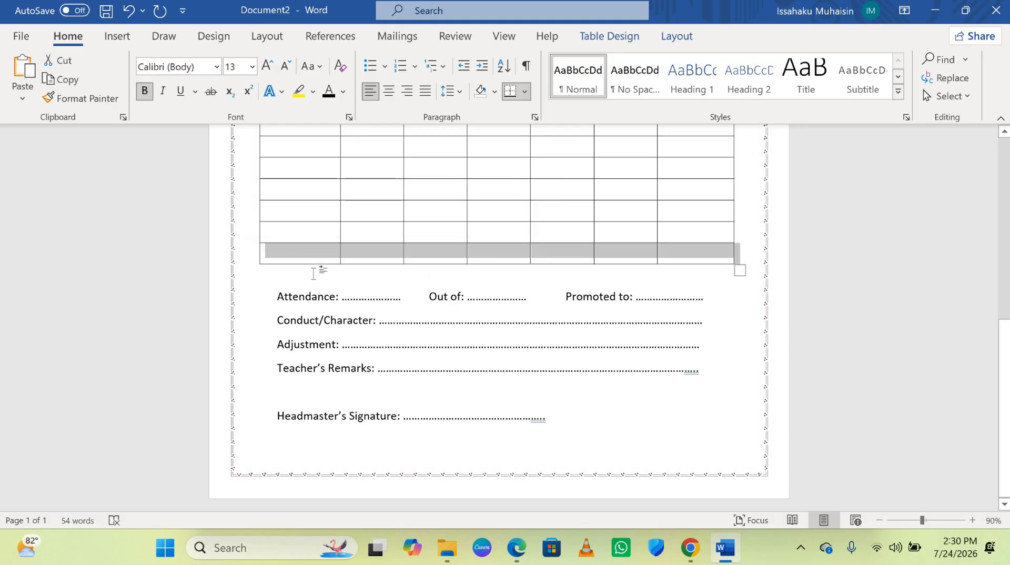
pyautogui.click(314, 273)
pyautogui.hotkey('ctrl', 'y')
# Draw a tall, narrow isosceles triangle beside the logo, about 2.6" high and 0.66" wide
pyautogui.scroll(5, 314, 274)
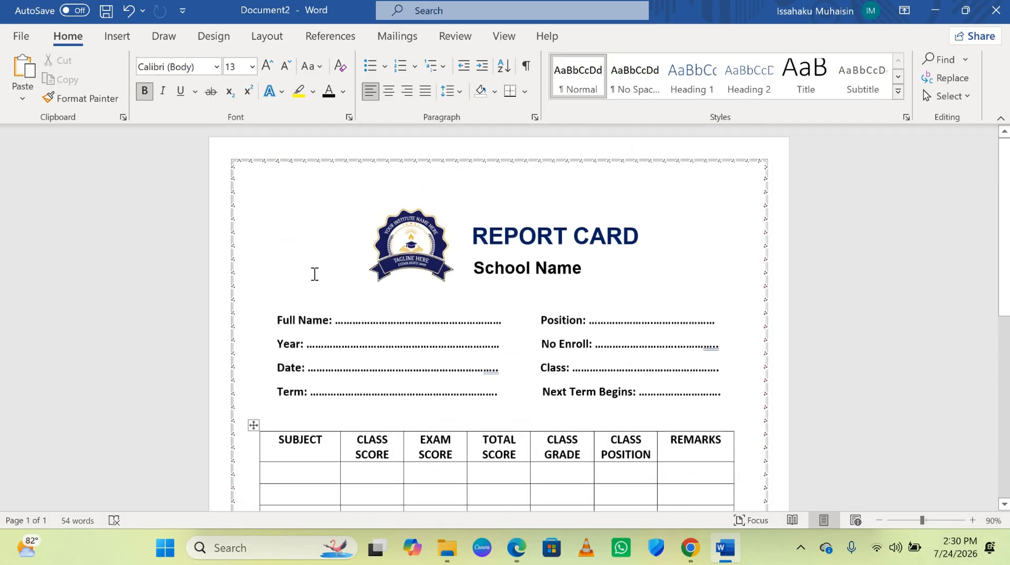
pyautogui.click(116, 36)
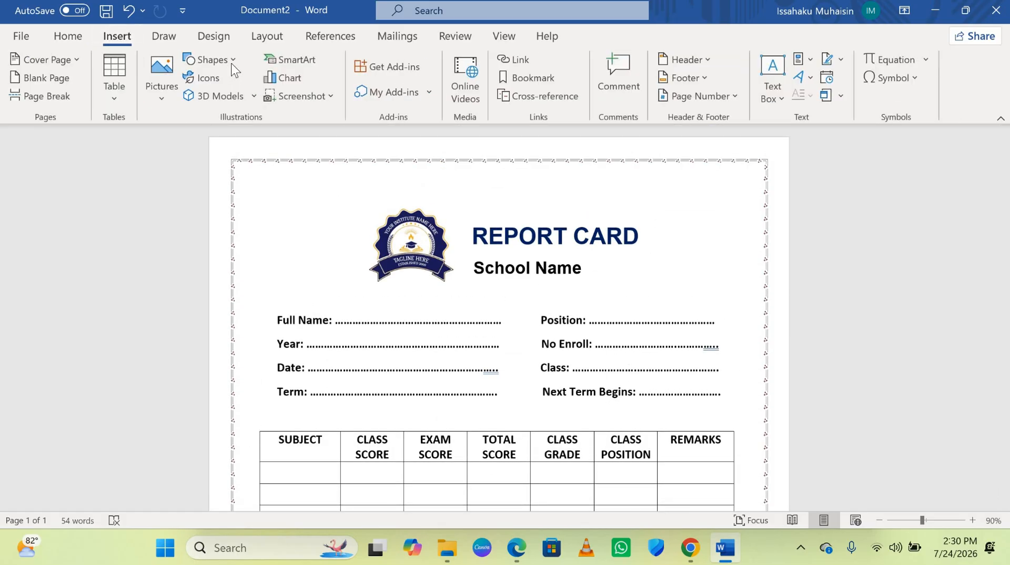
pyautogui.click(233, 60)
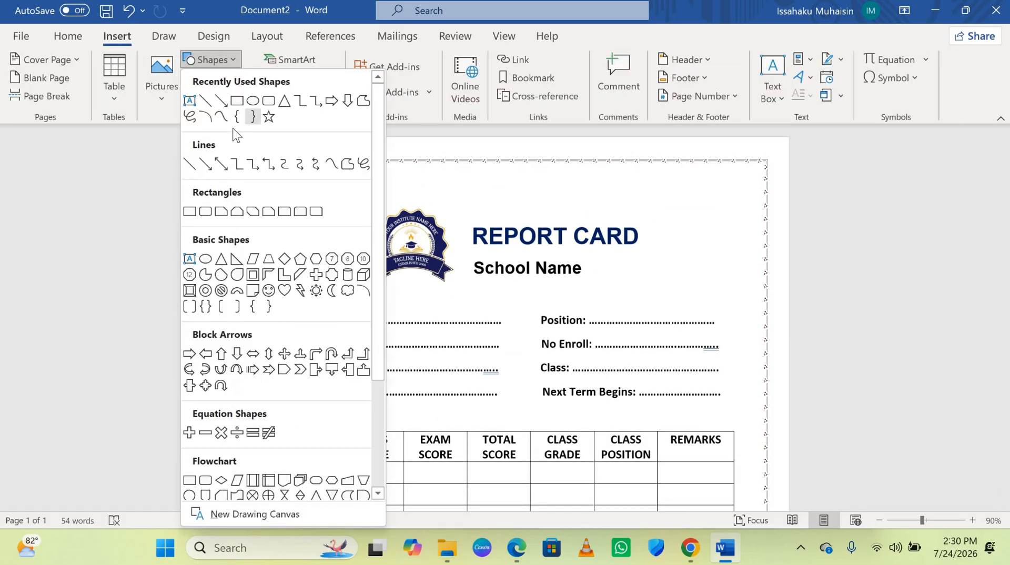
pyautogui.click(281, 103)
pyautogui.moveTo(278, 204); pyautogui.dragTo(324, 383)
# Remove the triangle's outline and fill it with the standard dark blue
pyautogui.click(387, 83)
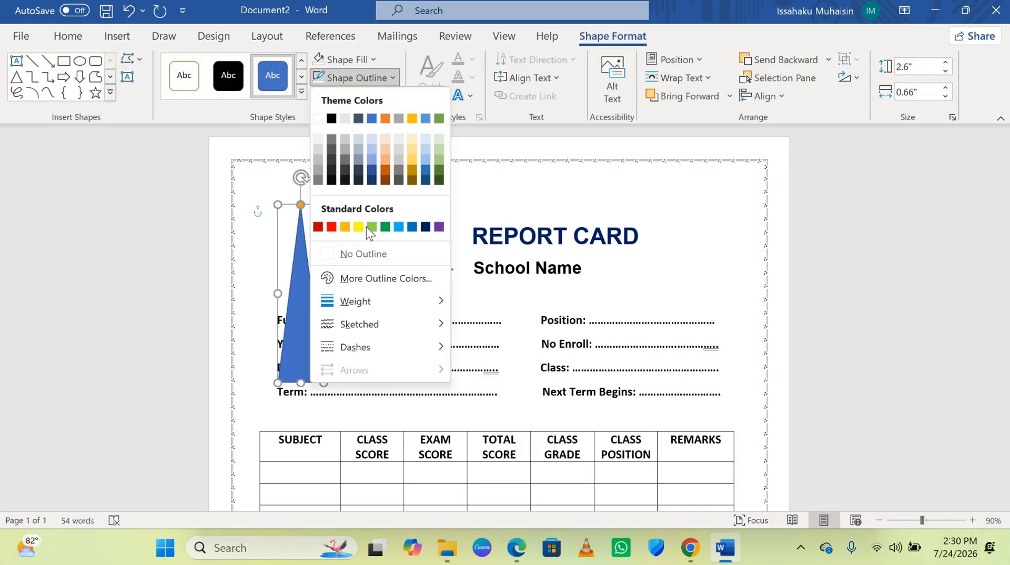
pyautogui.click(361, 253)
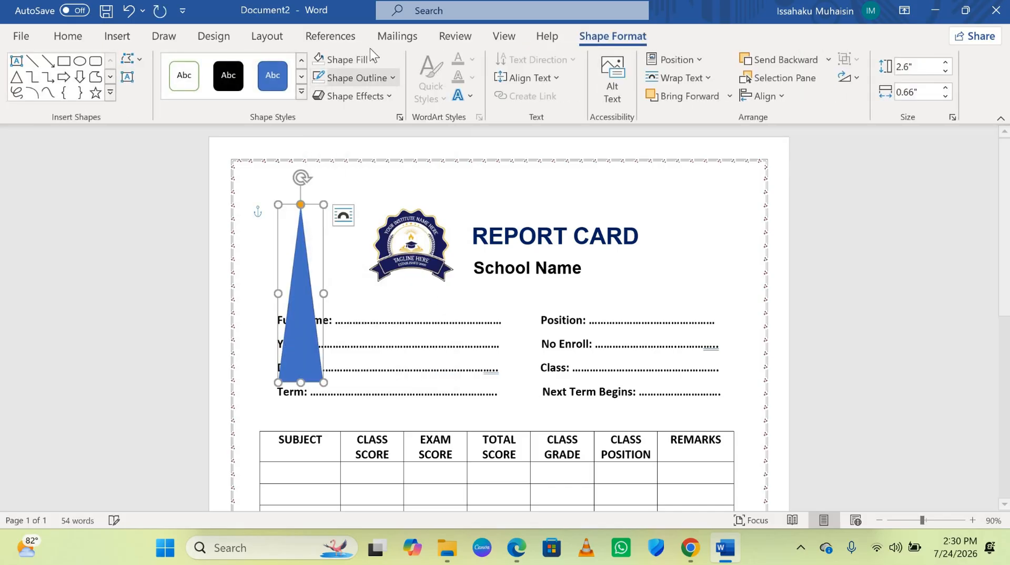
pyautogui.click(368, 56)
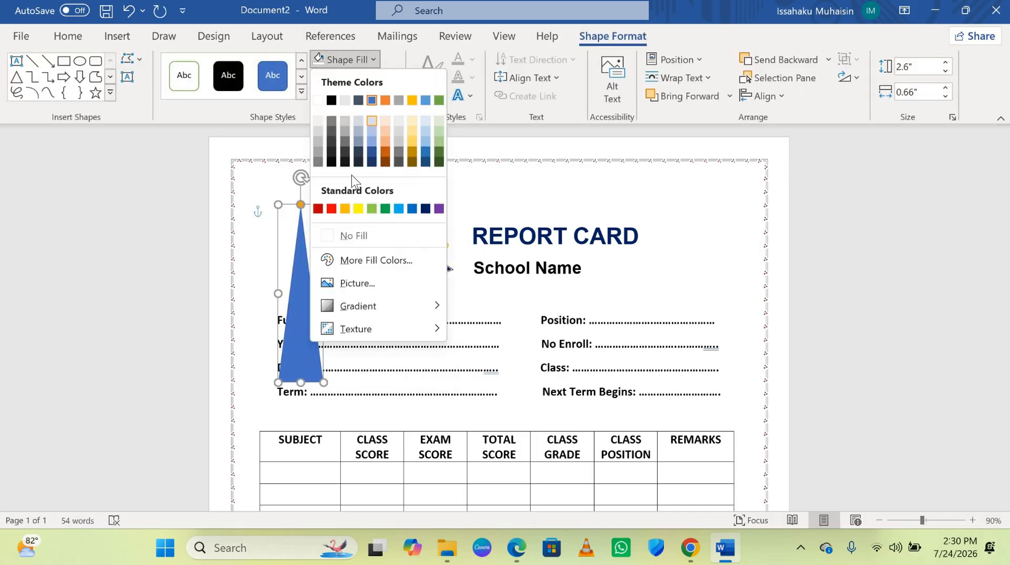
pyautogui.click(426, 209)
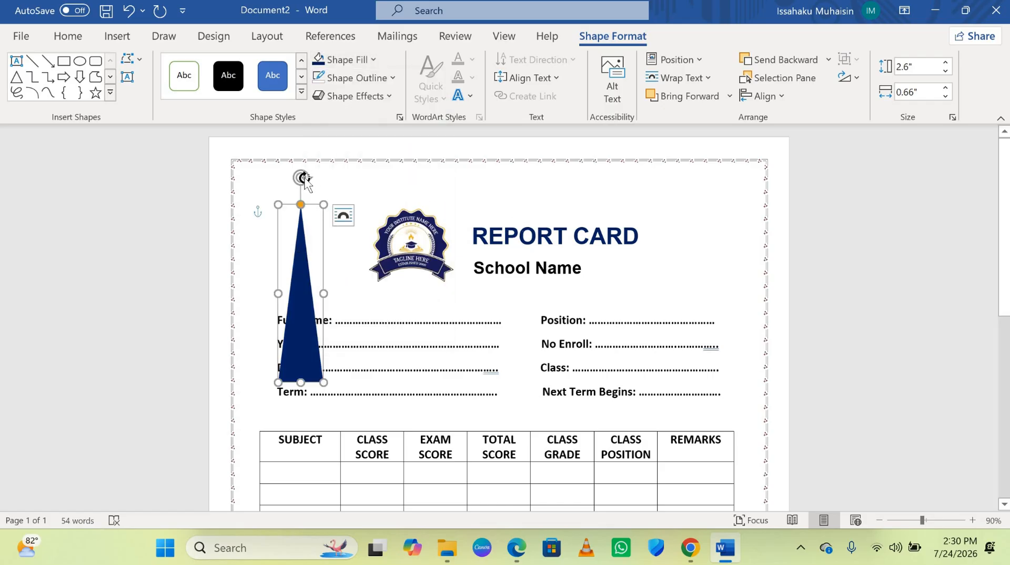
# Rotate the dark blue triangle to a downward-pointing diagonal, lengthen it to 3.72", and place it across the page's upper-left corner
pyautogui.moveTo(335, 200); pyautogui.dragTo(238, 424)
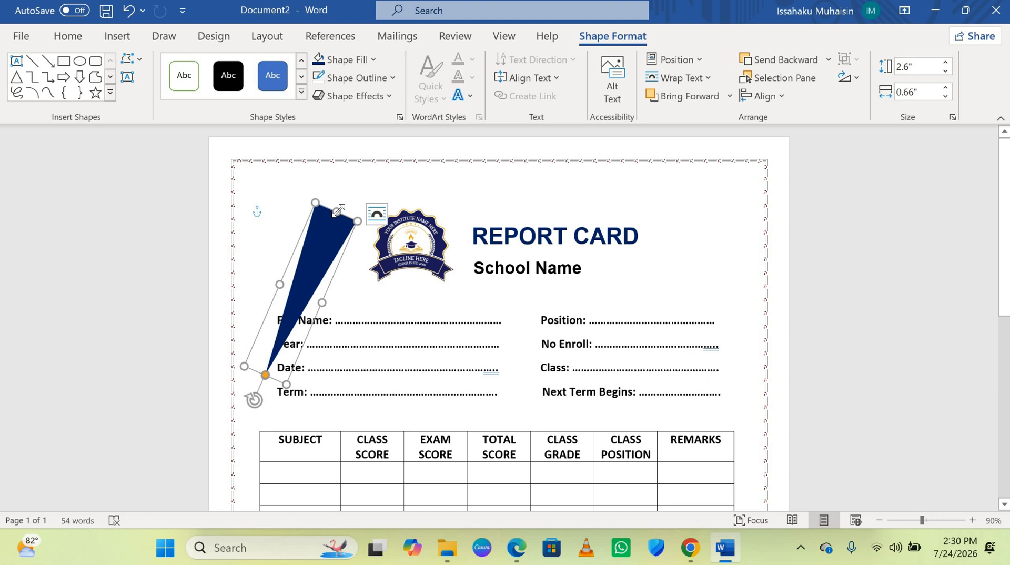
pyautogui.moveTo(338, 210); pyautogui.dragTo(387, 144)
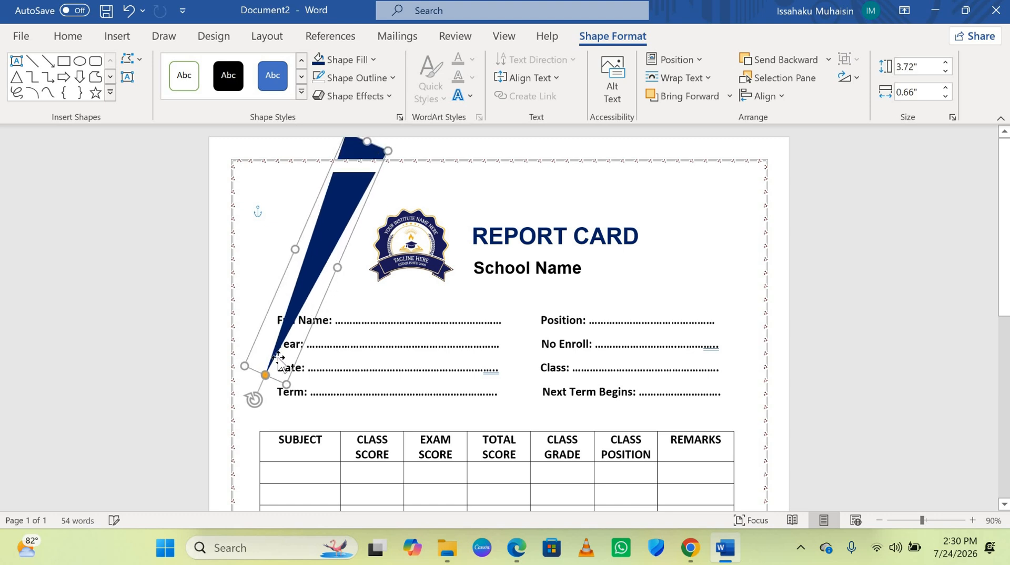
pyautogui.moveTo(242, 393); pyautogui.dragTo(221, 380)
# Duplicate the diagonal dark blue triangle and place the copy across the page's lower-right corner
pyautogui.moveTo(255, 198); pyautogui.dragTo(600, 473)
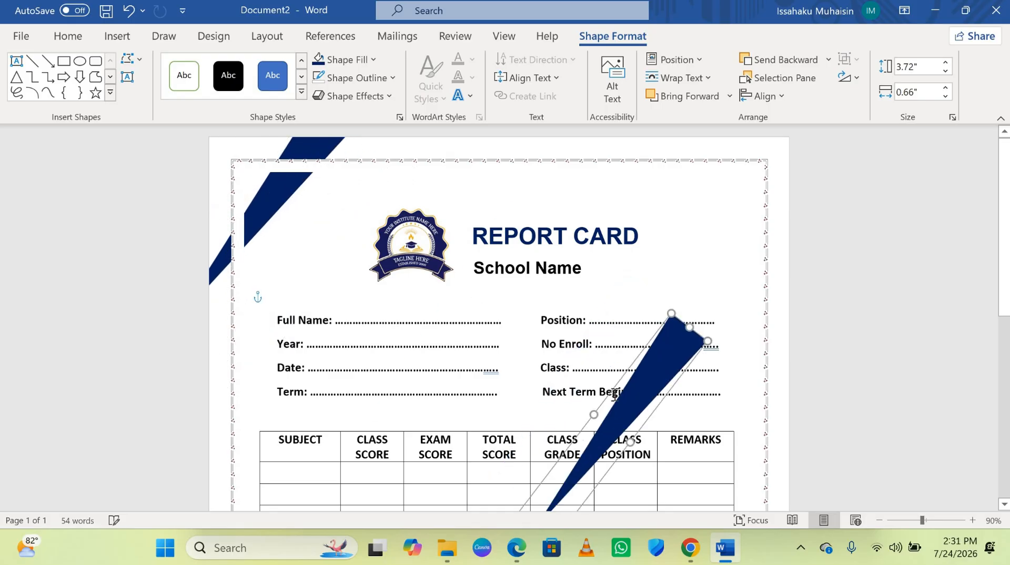
pyautogui.scroll(-5, 613, 394)
pyautogui.moveTo(573, 152); pyautogui.dragTo(621, 443)
pyautogui.scroll(-2, 667, 379)
pyautogui.moveTo(680, 291); pyautogui.dragTo(756, 393)
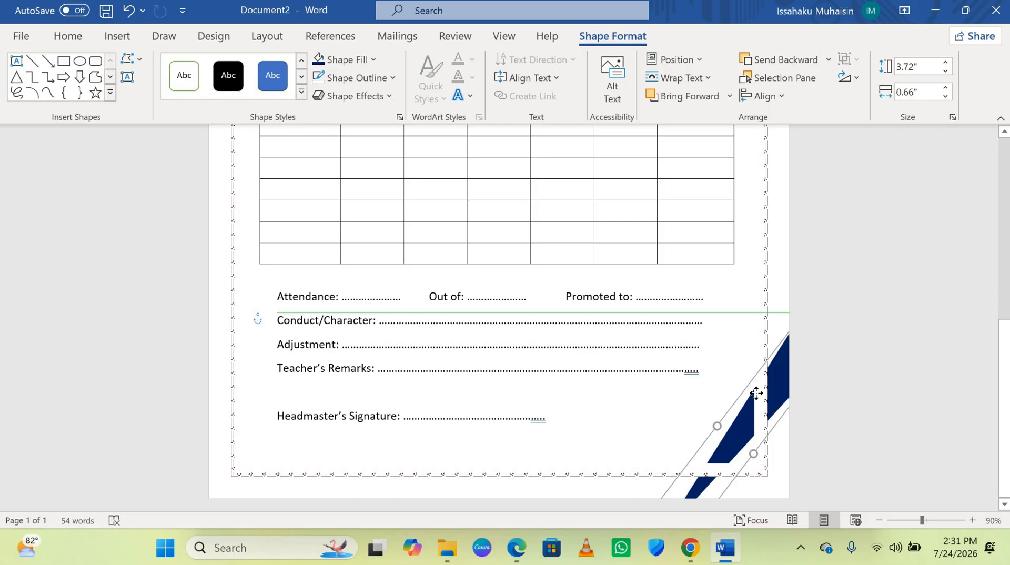
pyautogui.click(664, 395)
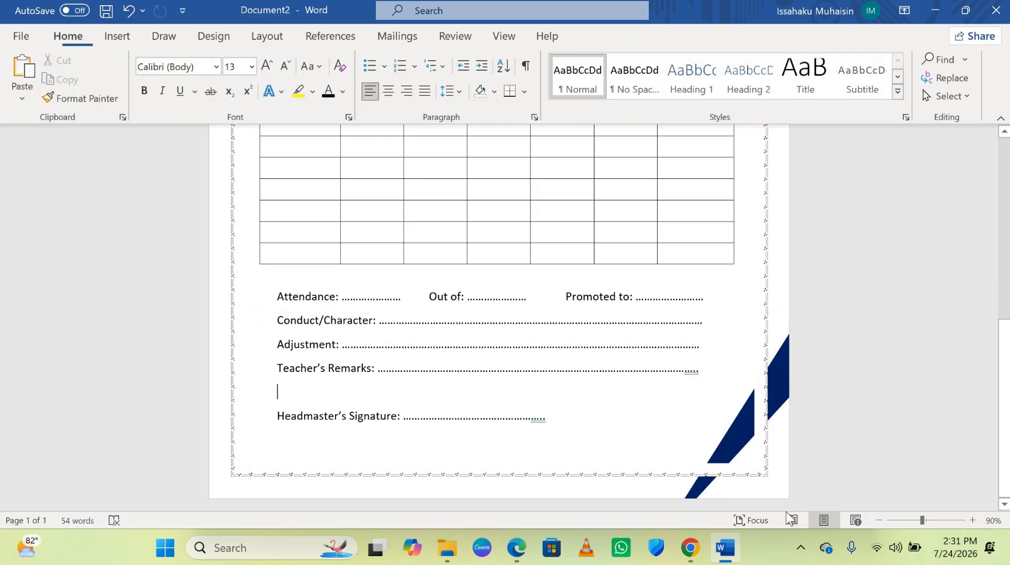
# Review the finished report card from header to signature line at 70% zoom
pyautogui.click(874, 520)
pyautogui.click(874, 519)
pyautogui.scroll(3, 597, 403)
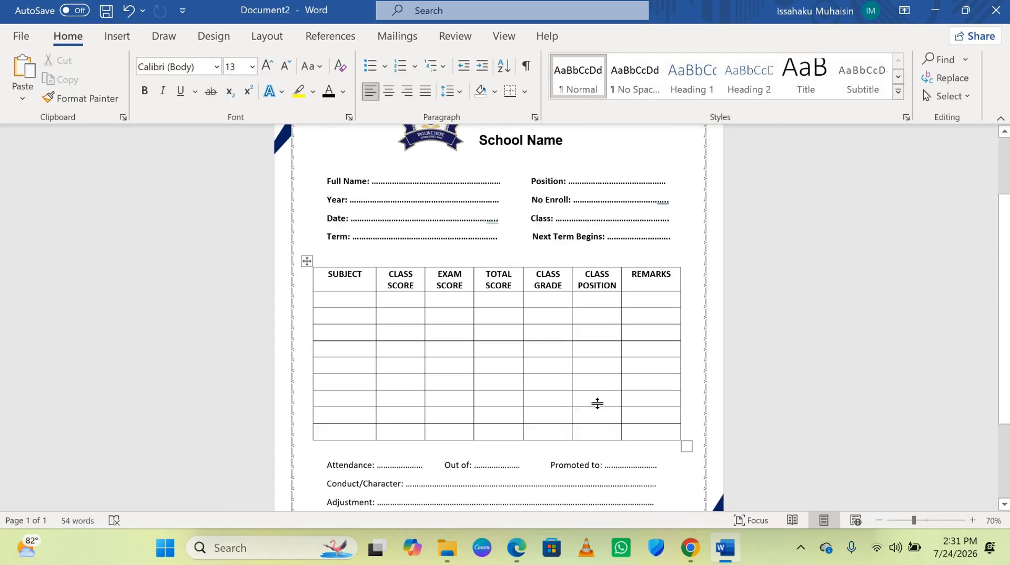
pyautogui.scroll(3, 598, 403)
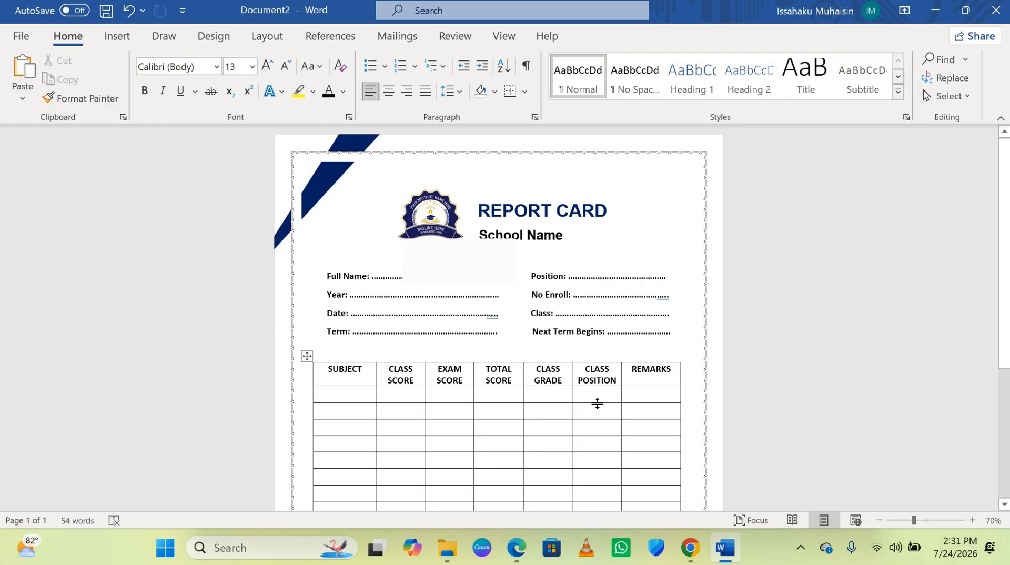
pyautogui.scroll(-3, 597, 403)
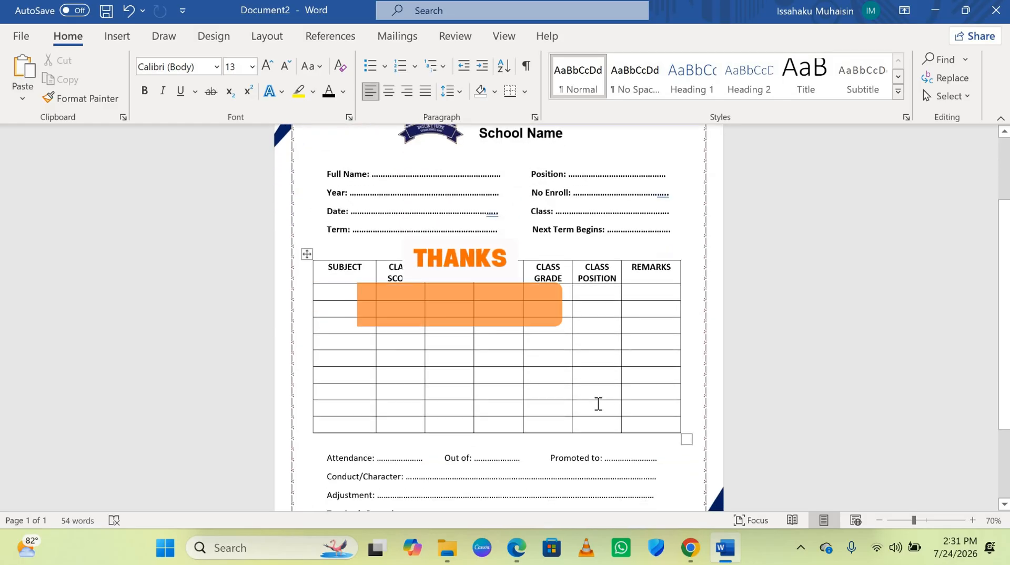
pyautogui.scroll(-3, 598, 404)
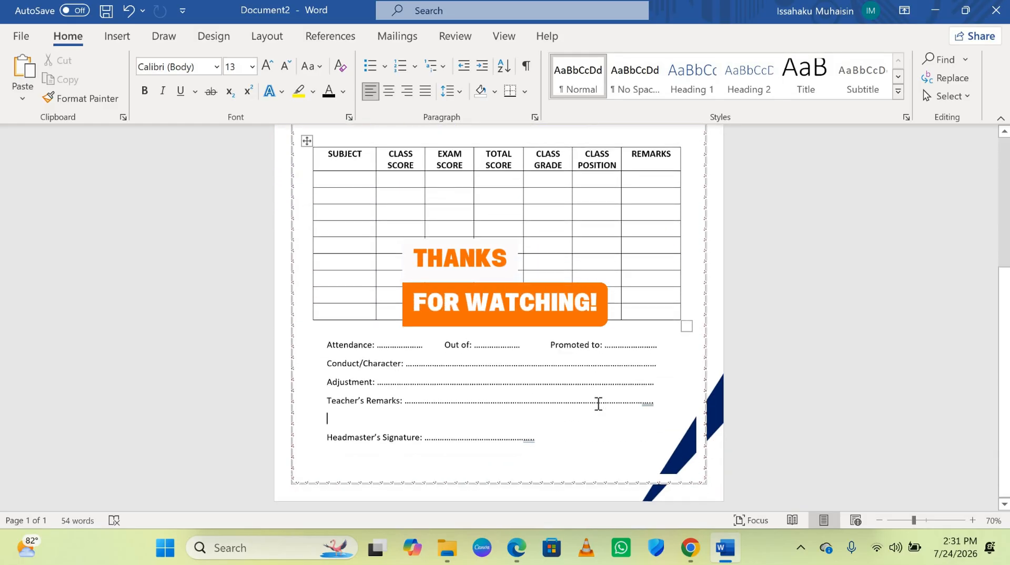